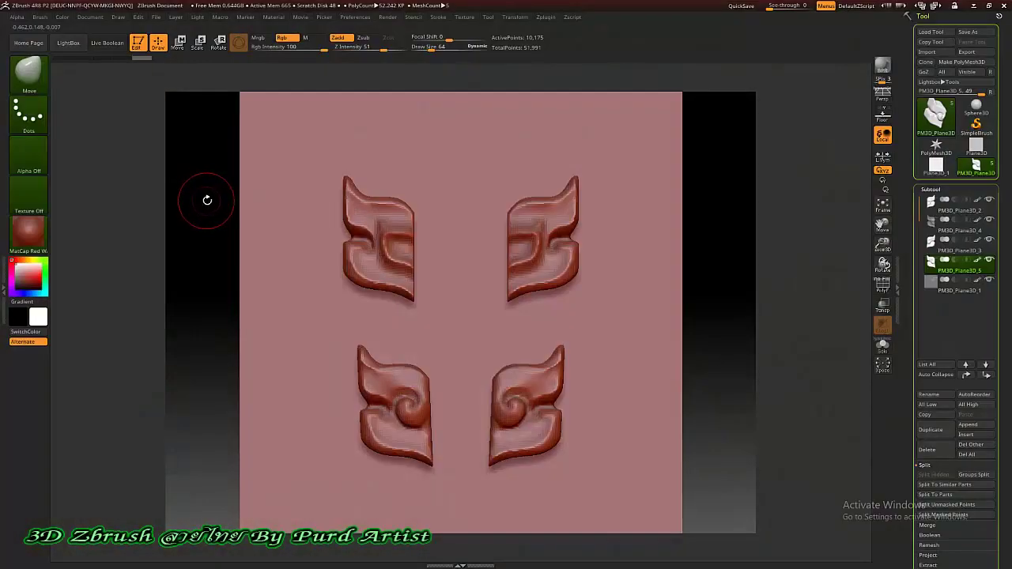
- Pick SimpleBrush in the Tool palette, bringing up the Switch / Do Not Switch prompt
{"action": "left_click", "coordinate": [237, 251]}
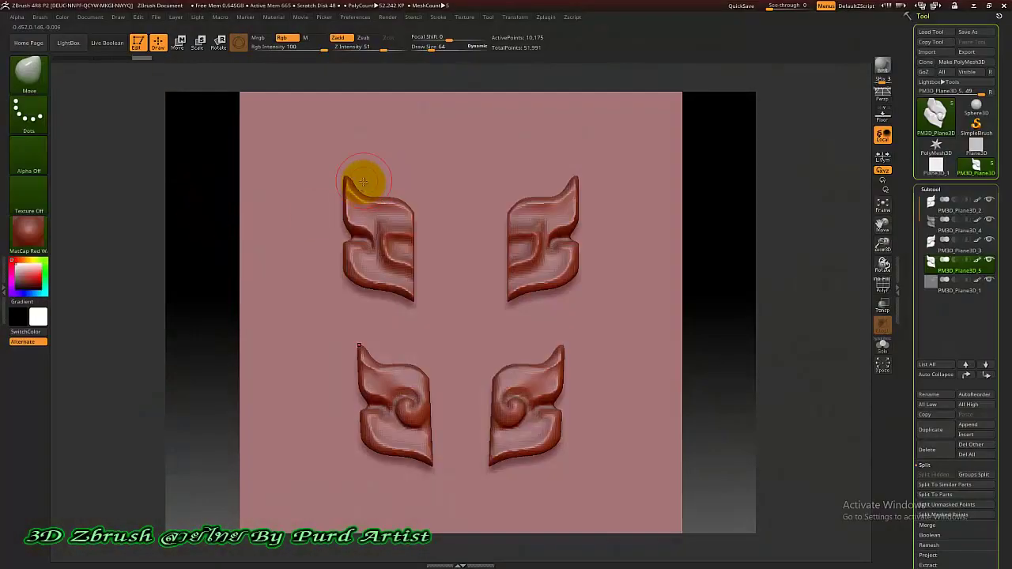
{"action": "left_click", "coordinate": [328, 228]}
{"action": "left_click", "coordinate": [308, 231]}
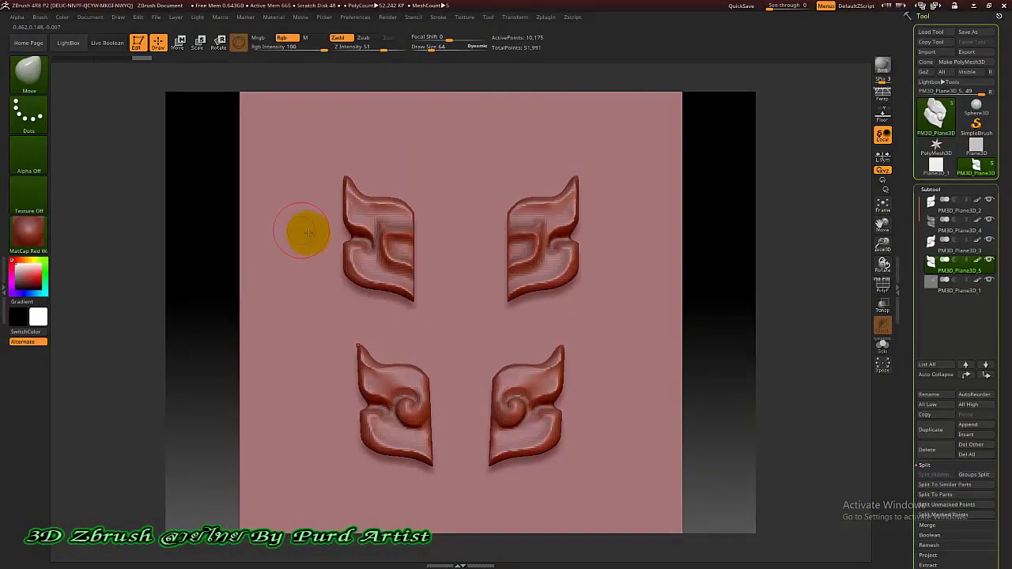
{"action": "left_click", "coordinate": [316, 266]}
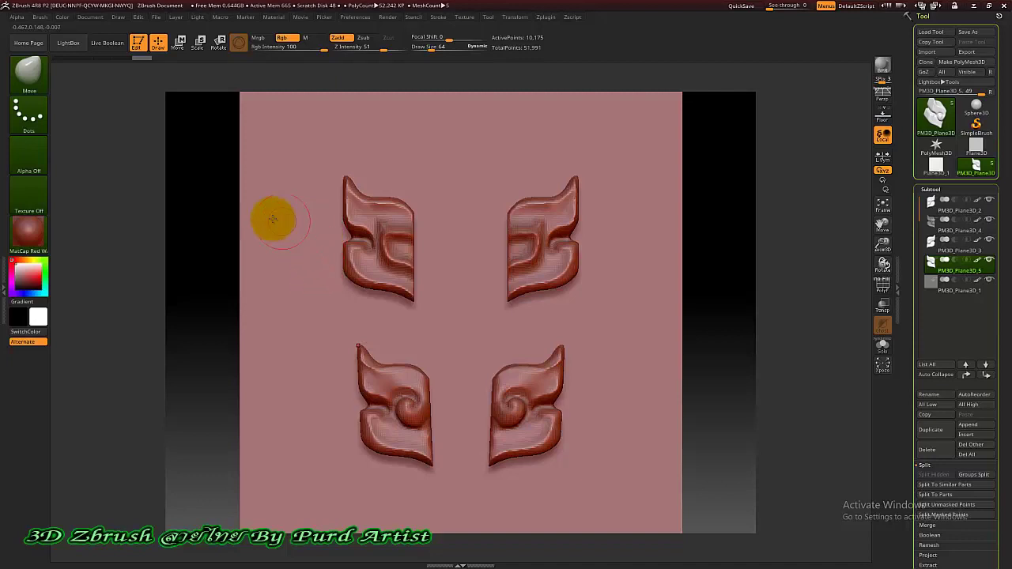
{"action": "left_click", "coordinate": [397, 257]}
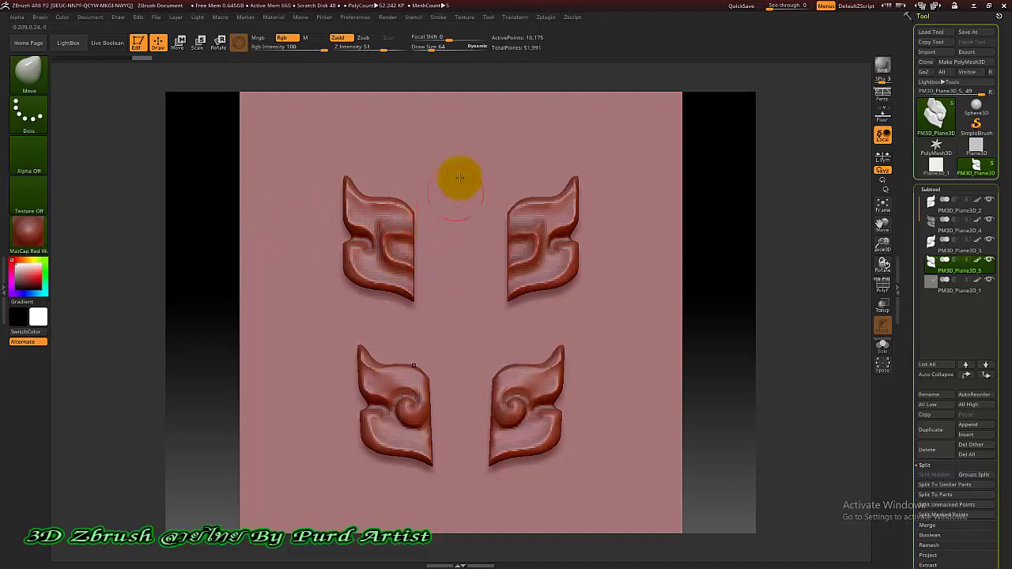
{"action": "left_click", "coordinate": [403, 227]}
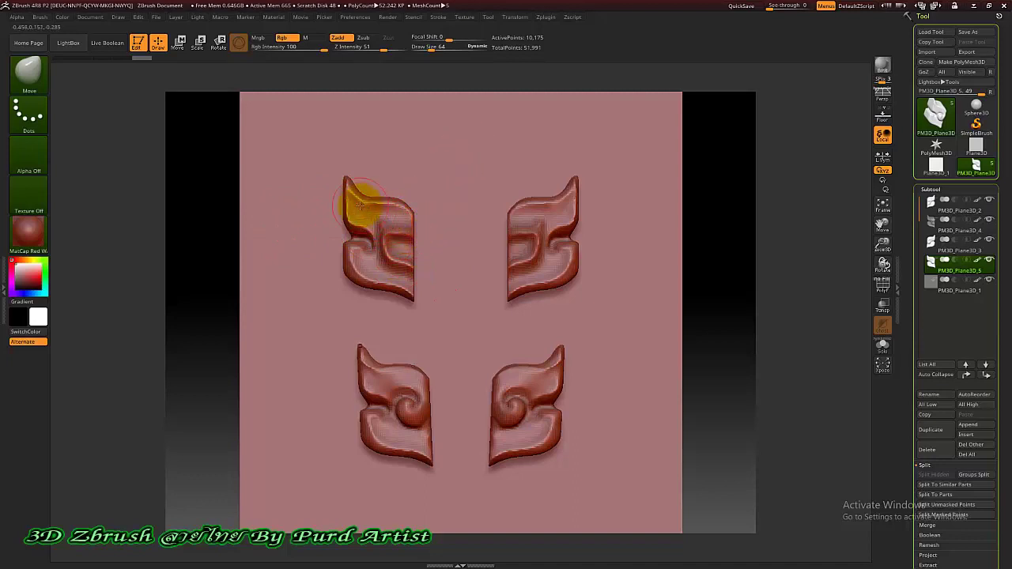
{"action": "left_click", "coordinate": [423, 177]}
{"action": "left_click_drag", "start_coordinate": [418, 177], "coordinate": [393, 202]}
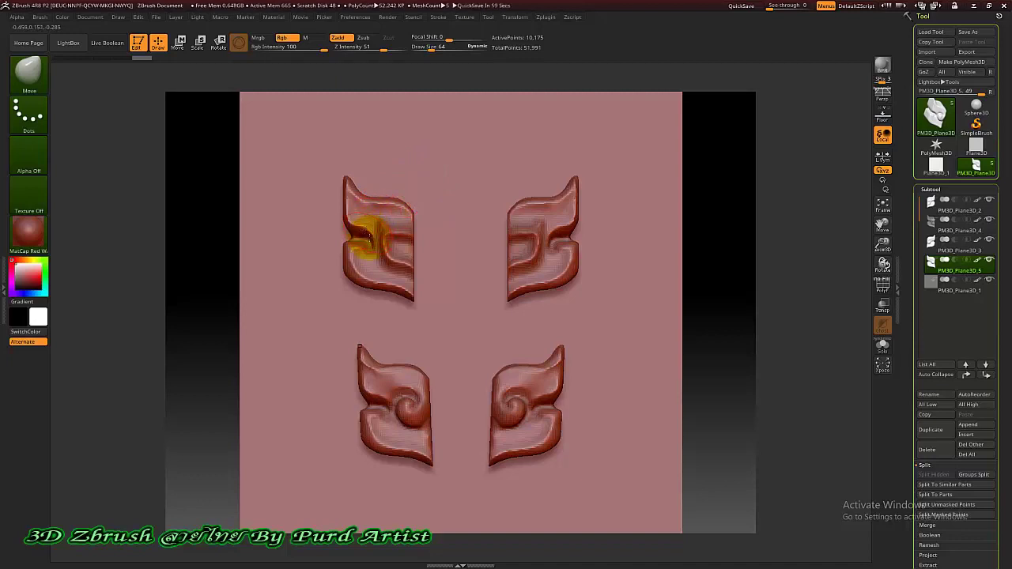
{"action": "left_click", "coordinate": [712, 245]}
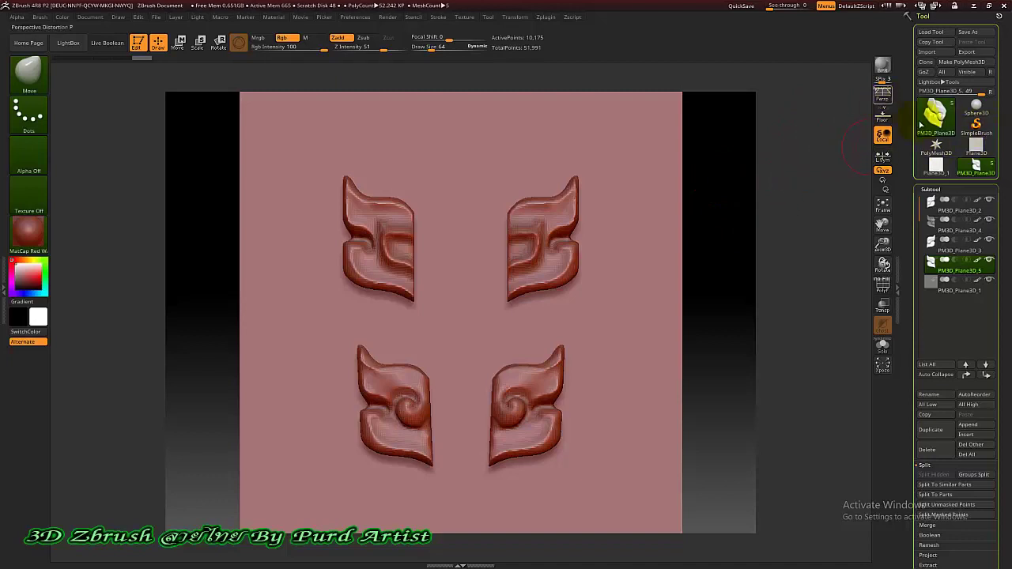
- Switch away from the ornament pieces and draw a new Plane3D on the canvas
{"action": "left_click", "coordinate": [978, 126]}
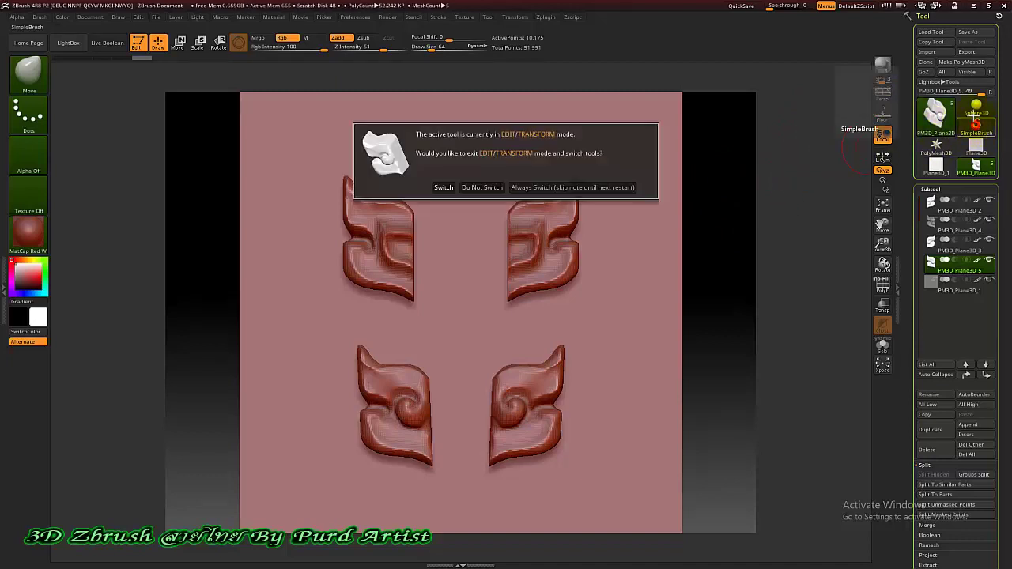
{"action": "left_click", "coordinate": [444, 187]}
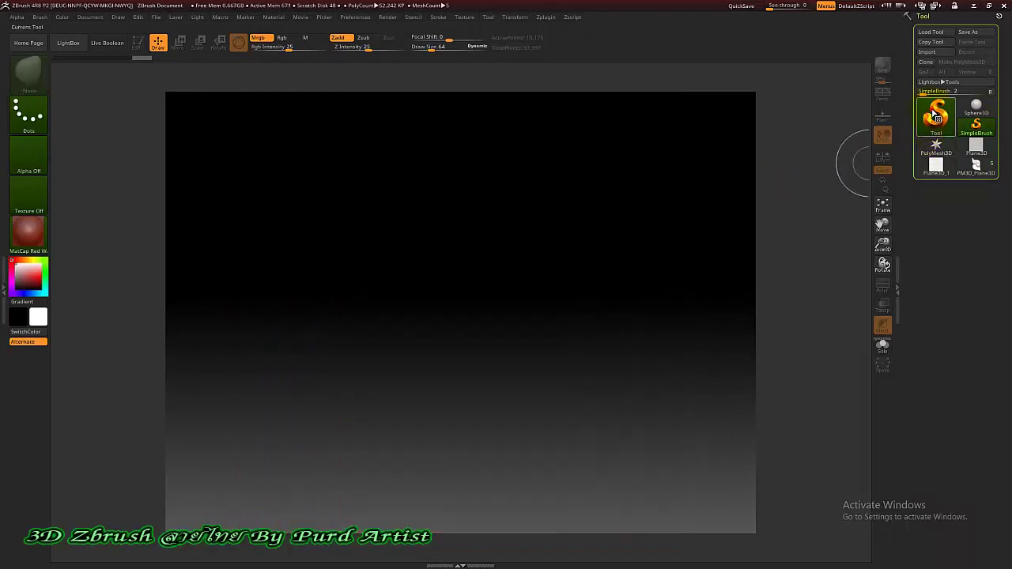
{"action": "left_click", "coordinate": [934, 117]}
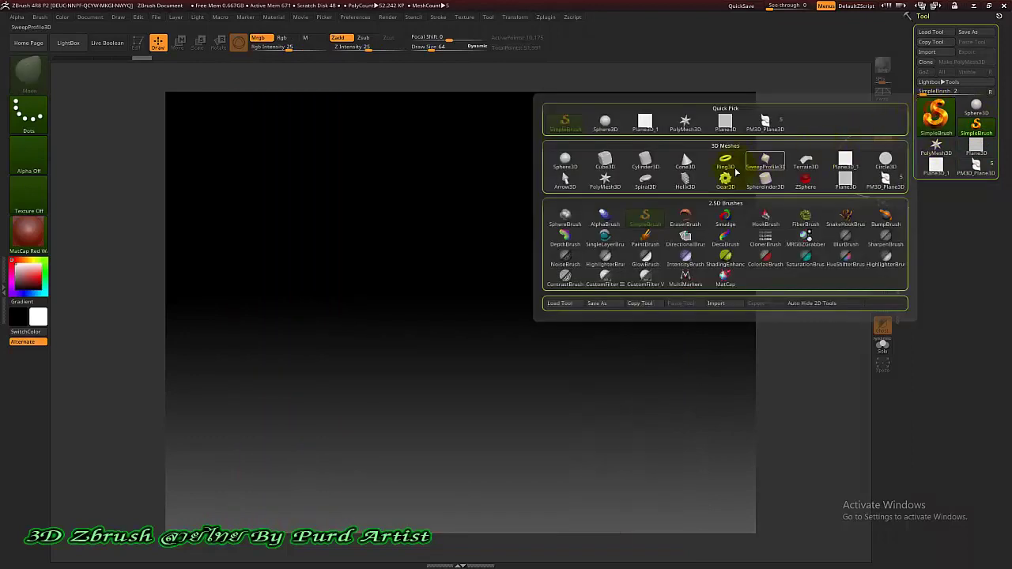
{"action": "left_click", "coordinate": [846, 161]}
{"action": "mouse_move", "coordinate": [419, 276]}
{"action": "left_mouse_down"}
{"action": "mouse_move", "coordinate": [462, 320]}
{"action": "mouse_move", "coordinate": [448, 358]}
{"action": "left_mouse_up"}
- Face the plane front, enter Edit mode, make it PolyMesh3D and fit it to the view
{"action": "key", "text": "t"}
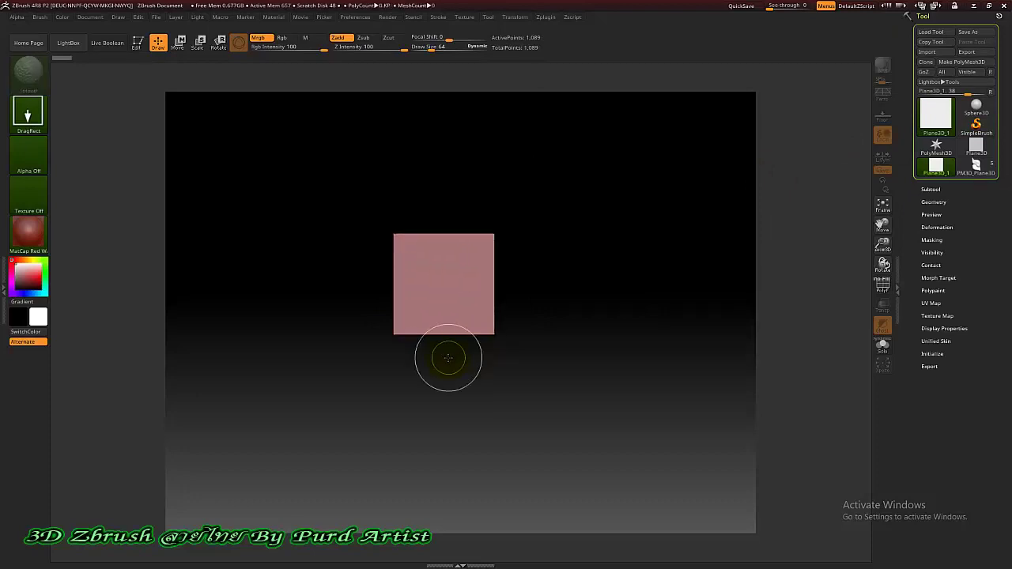
{"action": "left_click", "coordinate": [136, 42]}
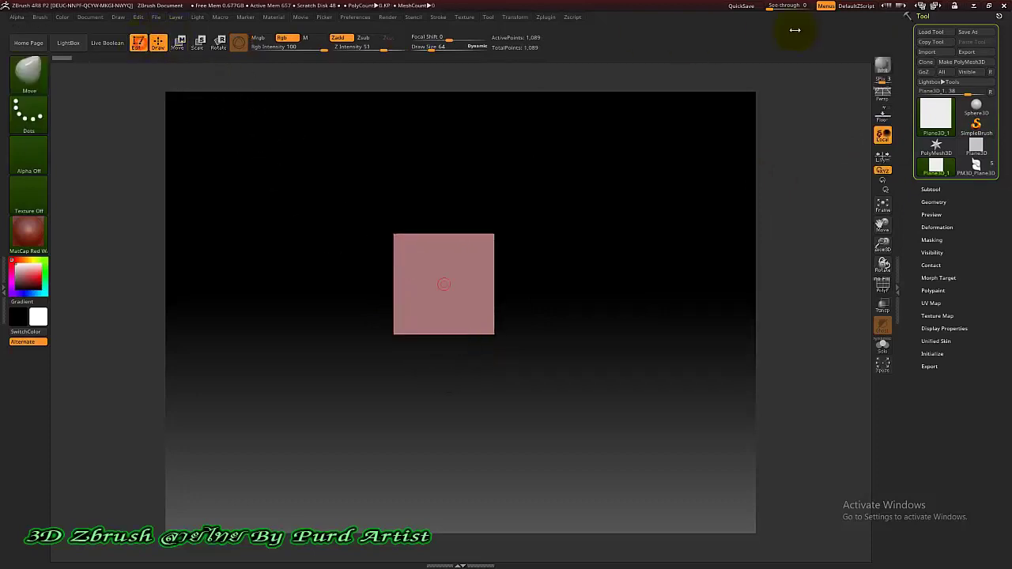
{"action": "left_click", "coordinate": [965, 63]}
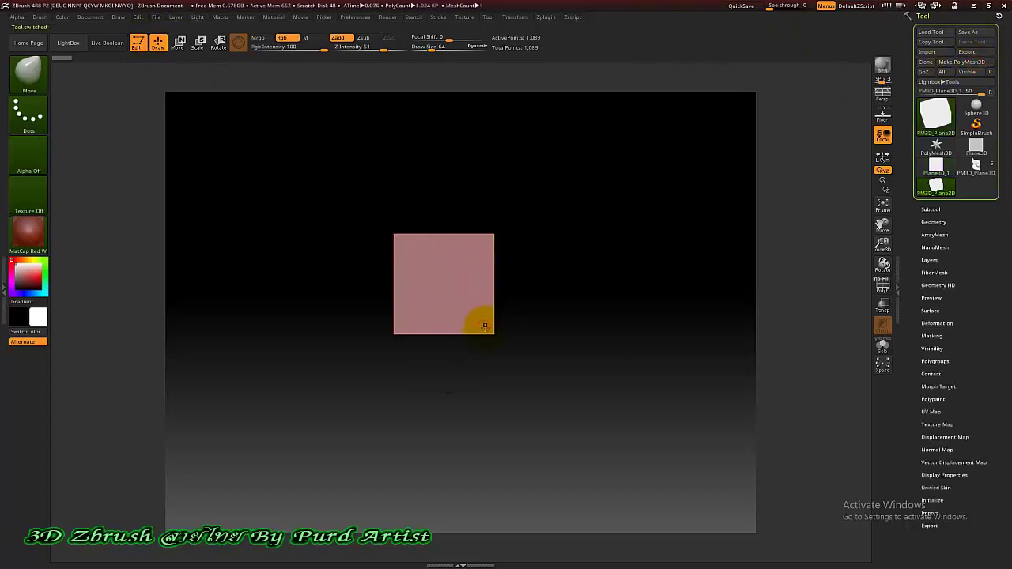
{"action": "key", "text": "f"}
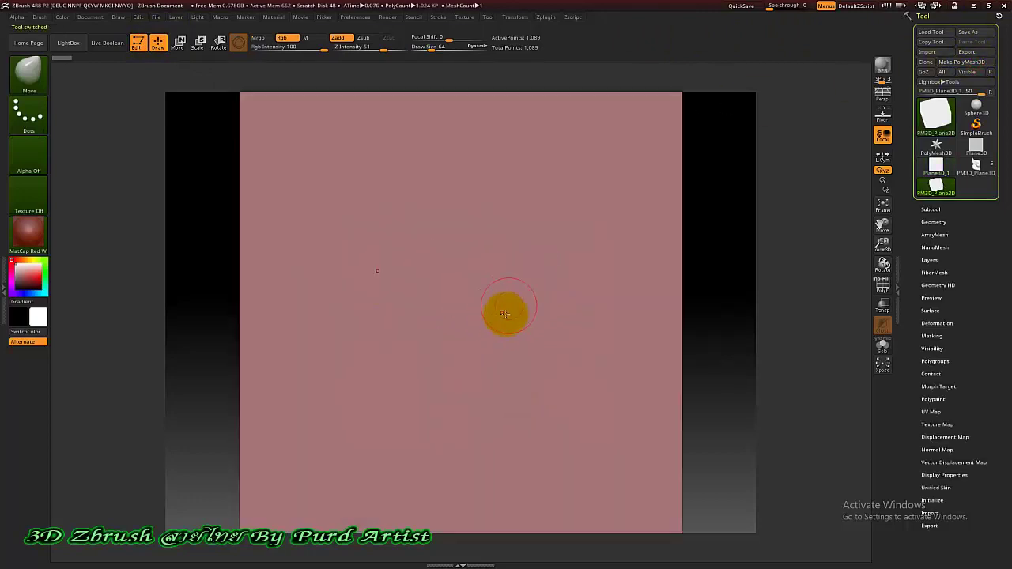
{"action": "scroll", "coordinate": [475, 300], "scroll_direction": "down", "scroll_amount": 2}
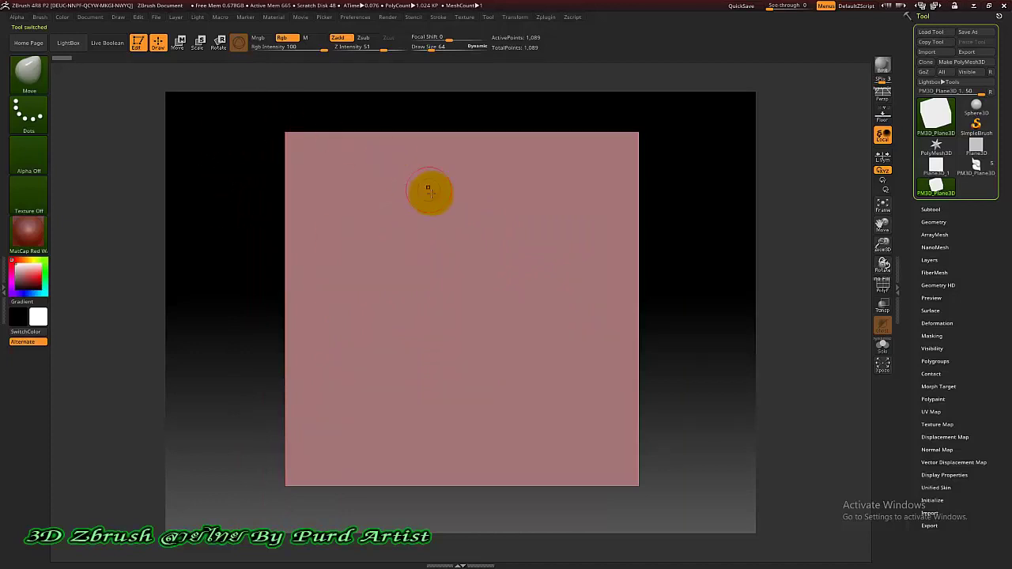
{"action": "left_click_drag", "start_coordinate": [429, 193], "coordinate": [419, 264]}
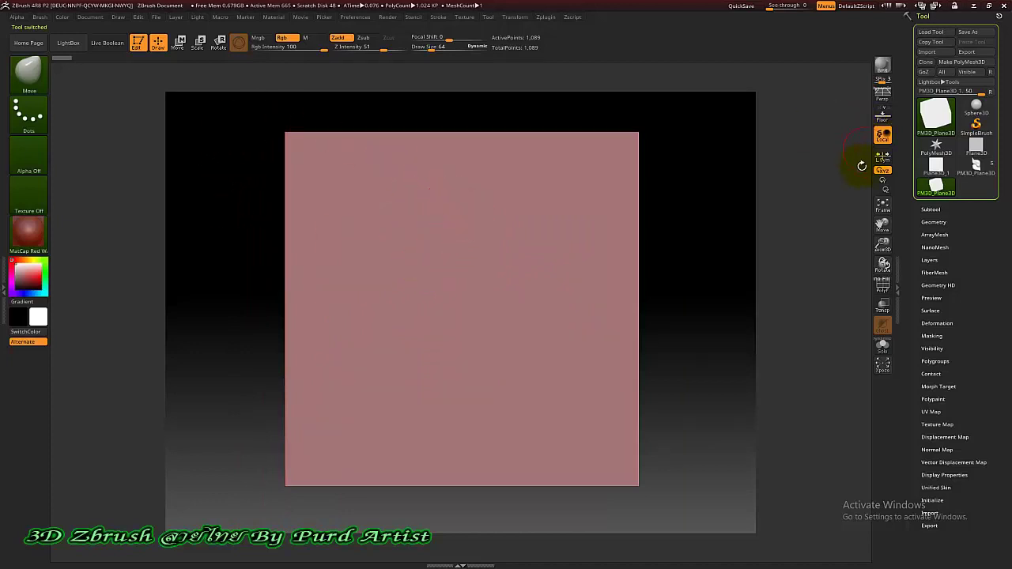
- Turn on Floor and ready the Map1 front reference slot under Draw > Front-Back
{"action": "left_click", "coordinate": [884, 116]}
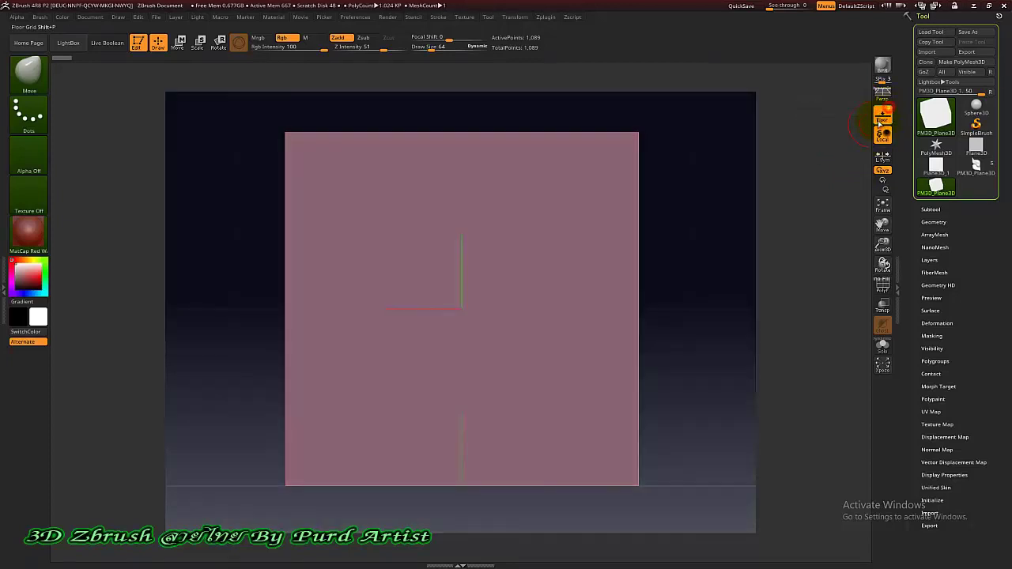
{"action": "left_click", "coordinate": [366, 119]}
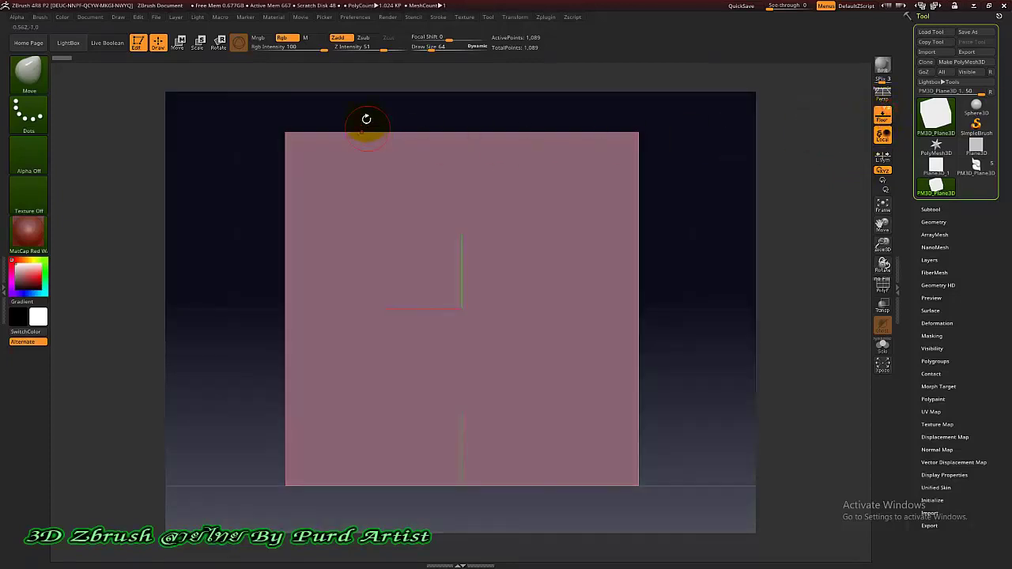
{"action": "left_click", "coordinate": [118, 18]}
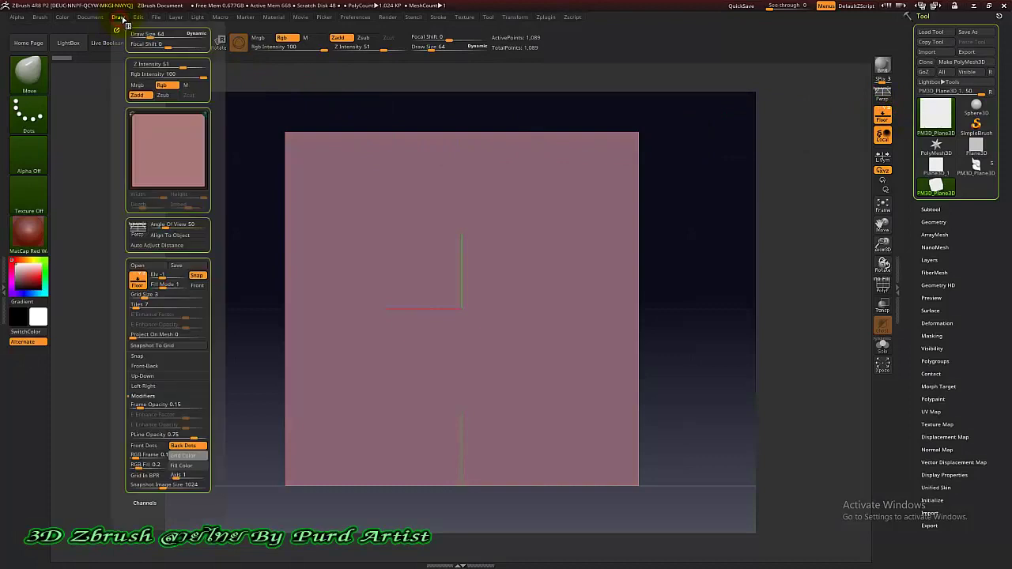
{"action": "left_click", "coordinate": [153, 366]}
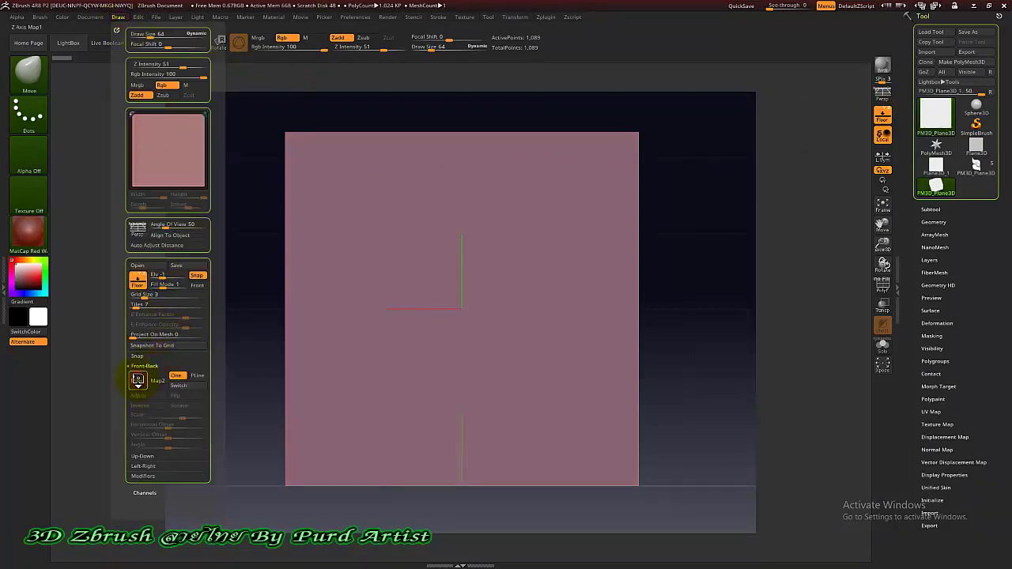
{"action": "left_click", "coordinate": [137, 381]}
{"action": "left_click", "coordinate": [138, 381]}
- Import the p4 drawing as the front reference, shown in front of the mesh
{"action": "left_click", "coordinate": [158, 539]}
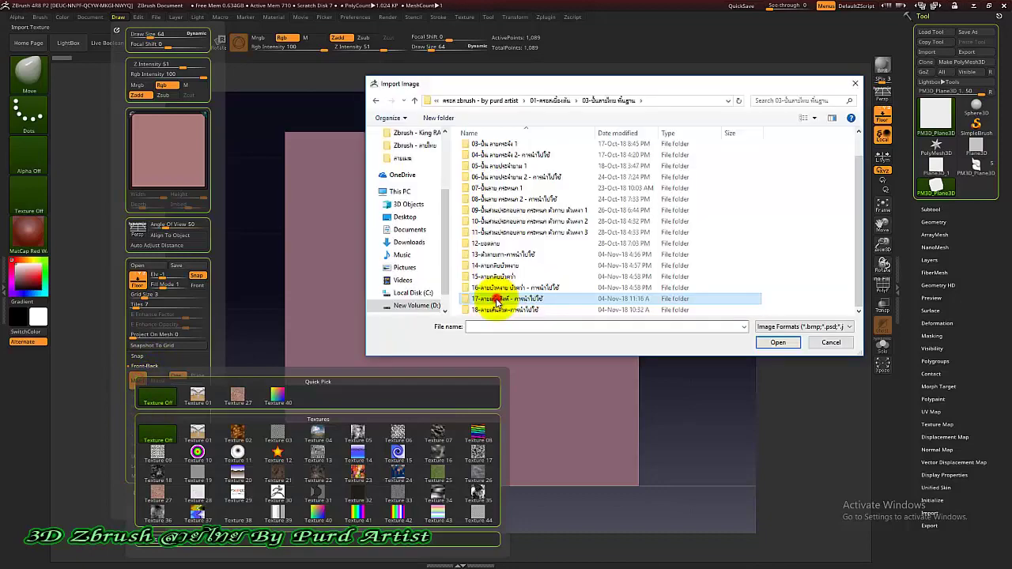
{"action": "double_click", "coordinate": [481, 298]}
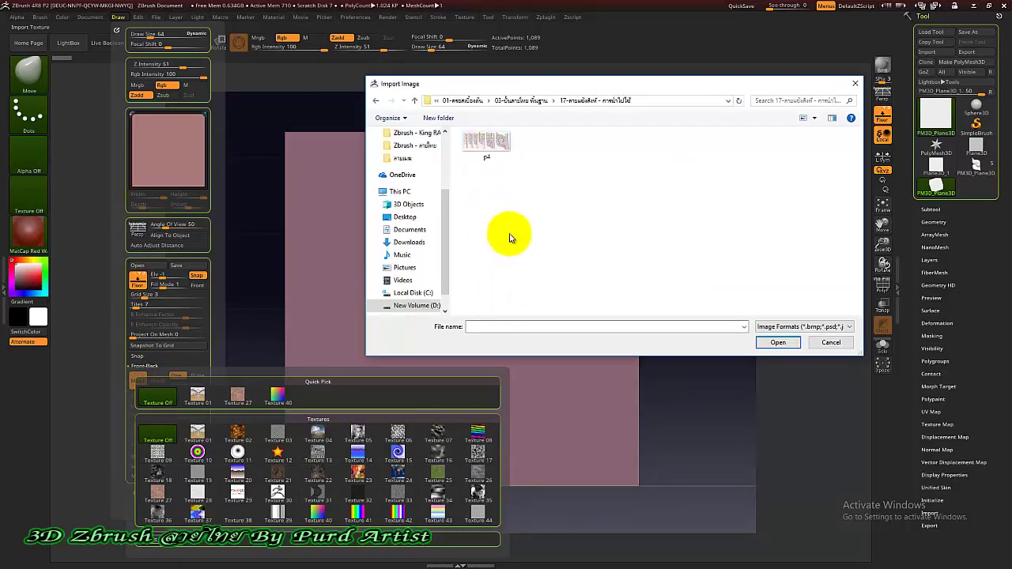
{"action": "double_click", "coordinate": [489, 144]}
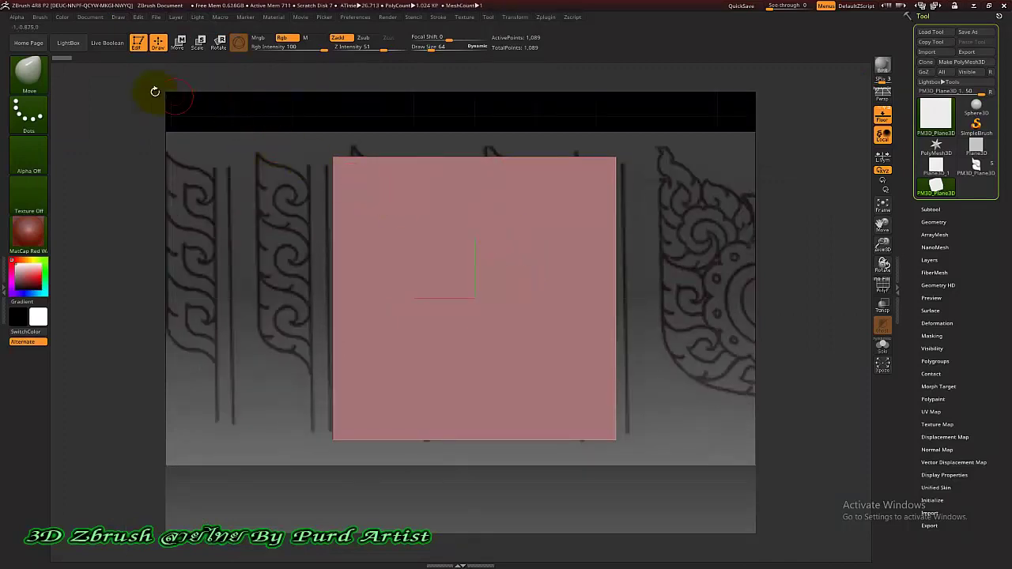
{"action": "left_click", "coordinate": [118, 17]}
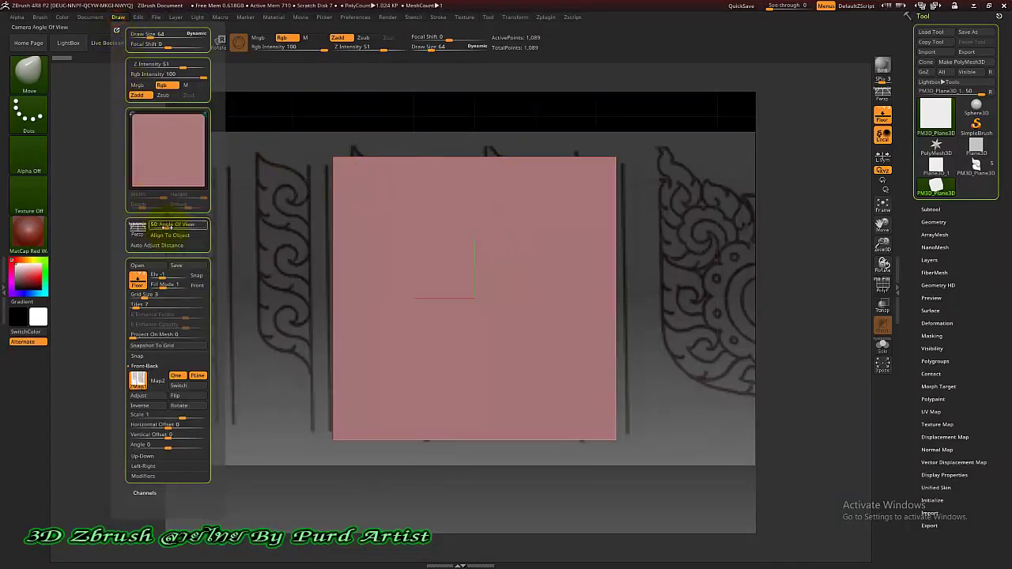
{"action": "left_click", "coordinate": [197, 287]}
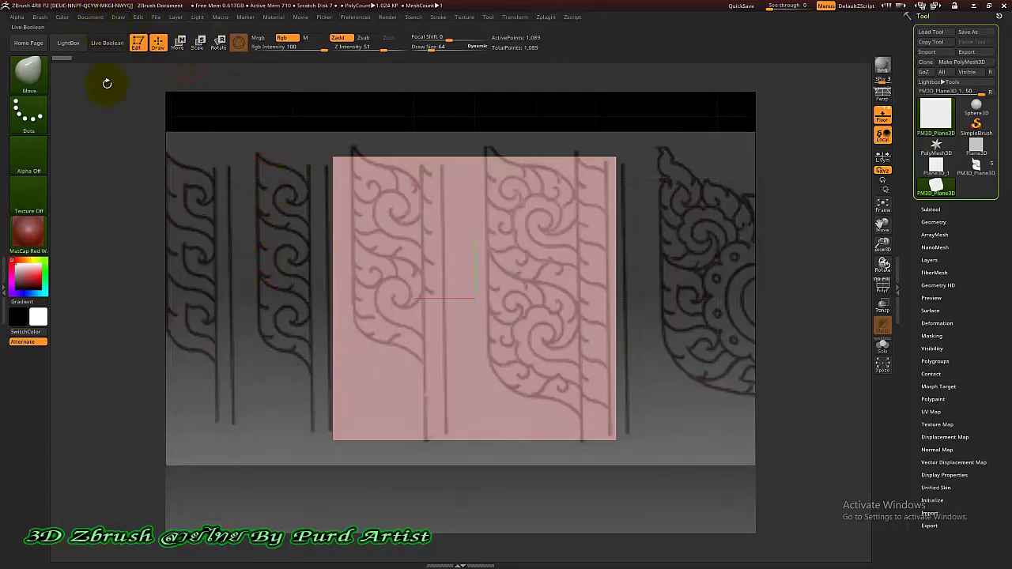
{"action": "left_click_drag", "start_coordinate": [124, 229], "coordinate": [345, 237]}
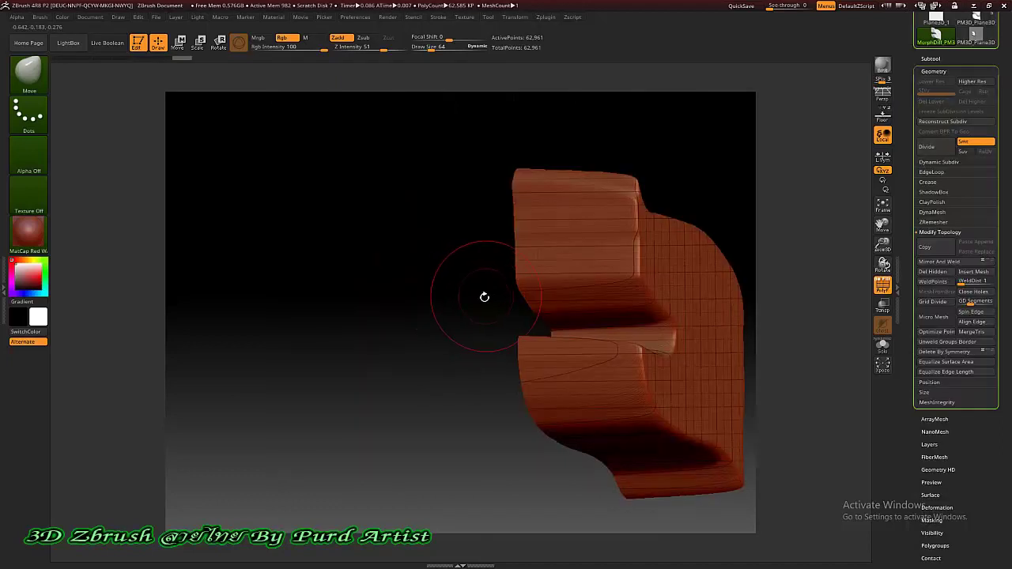
- Try Close Holes on the extruded mesh, undo the cap, and expand the DynaMesh settings
{"action": "mouse_move", "coordinate": [470, 298]}
{"action": "left_mouse_down"}
{"action": "mouse_move", "coordinate": [340, 289]}
{"action": "mouse_move", "coordinate": [375, 280]}
{"action": "mouse_move", "coordinate": [337, 283]}
{"action": "mouse_move", "coordinate": [344, 277]}
{"action": "left_mouse_up"}
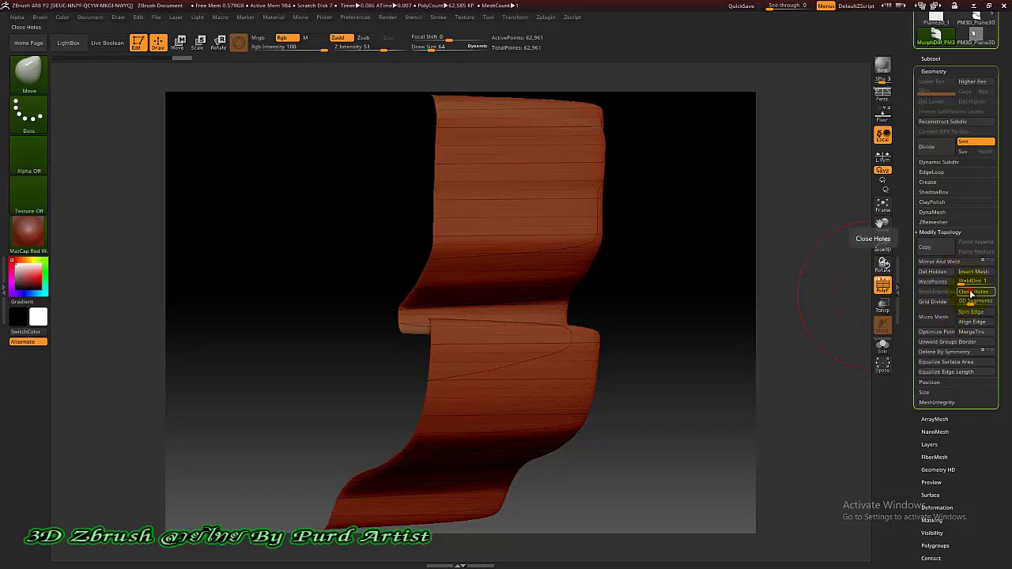
{"action": "left_click", "coordinate": [961, 291]}
{"action": "mouse_move", "coordinate": [628, 282]}
{"action": "left_mouse_down"}
{"action": "mouse_move", "coordinate": [650, 287]}
{"action": "mouse_move", "coordinate": [617, 278]}
{"action": "mouse_move", "coordinate": [713, 292]}
{"action": "mouse_move", "coordinate": [637, 282]}
{"action": "mouse_move", "coordinate": [701, 290]}
{"action": "mouse_move", "coordinate": [648, 288]}
{"action": "left_mouse_up"}
{"action": "left_click", "coordinate": [577, 265], "text": "ctrl+shift"}
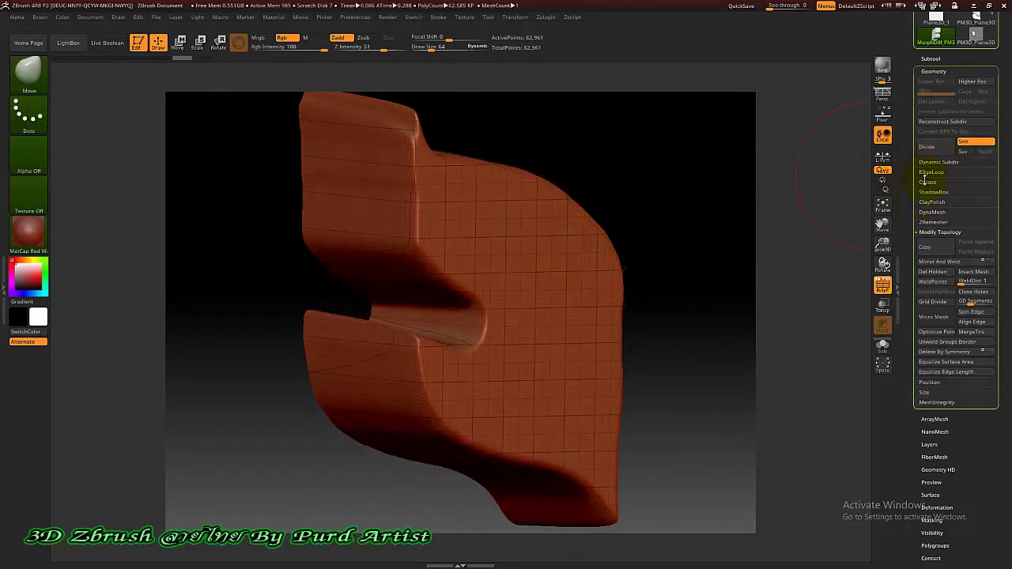
{"action": "left_click", "coordinate": [924, 212]}
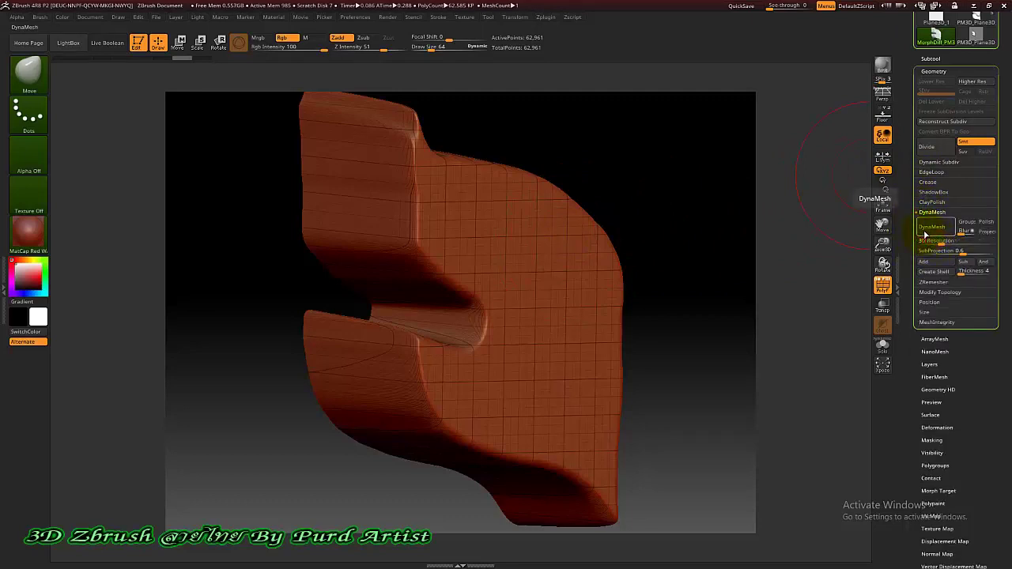
- DynaMesh the ornament at resolution 304 and inspect the 25,958-point result from several angles
{"action": "left_click", "coordinate": [930, 227]}
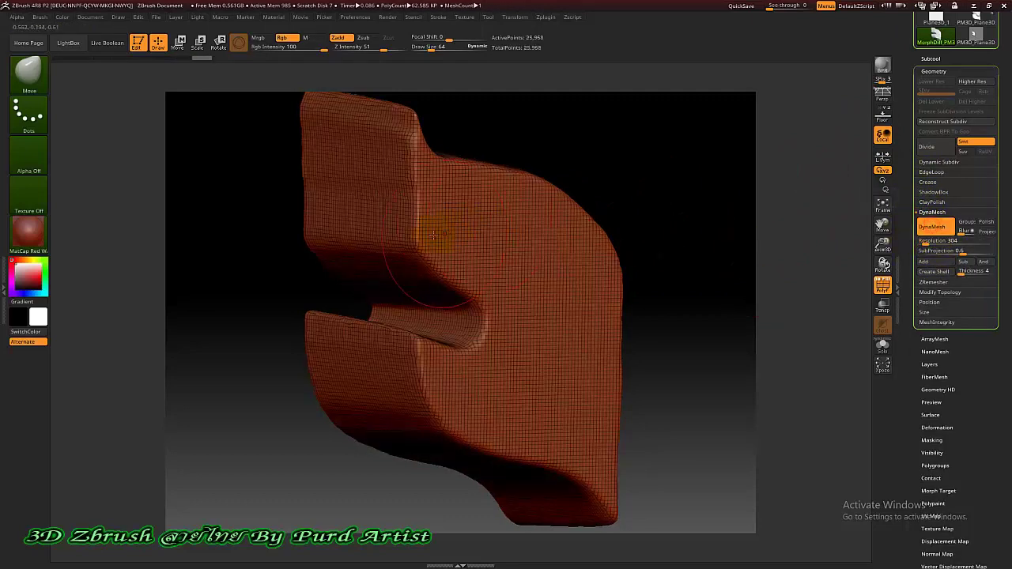
{"action": "mouse_move", "coordinate": [253, 271]}
{"action": "left_mouse_down"}
{"action": "mouse_move", "coordinate": [312, 272]}
{"action": "mouse_move", "coordinate": [245, 266]}
{"action": "mouse_move", "coordinate": [332, 276]}
{"action": "mouse_move", "coordinate": [302, 269]}
{"action": "mouse_move", "coordinate": [329, 266]}
{"action": "left_mouse_up"}
{"action": "left_click_drag", "start_coordinate": [266, 264], "coordinate": [281, 269]}
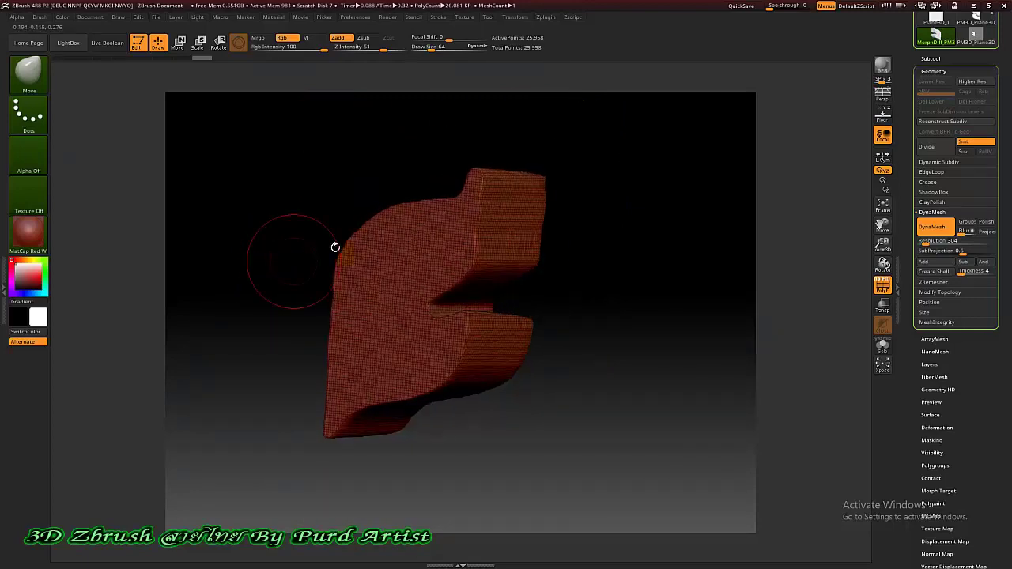
{"action": "left_click_drag", "start_coordinate": [336, 247], "coordinate": [475, 233]}
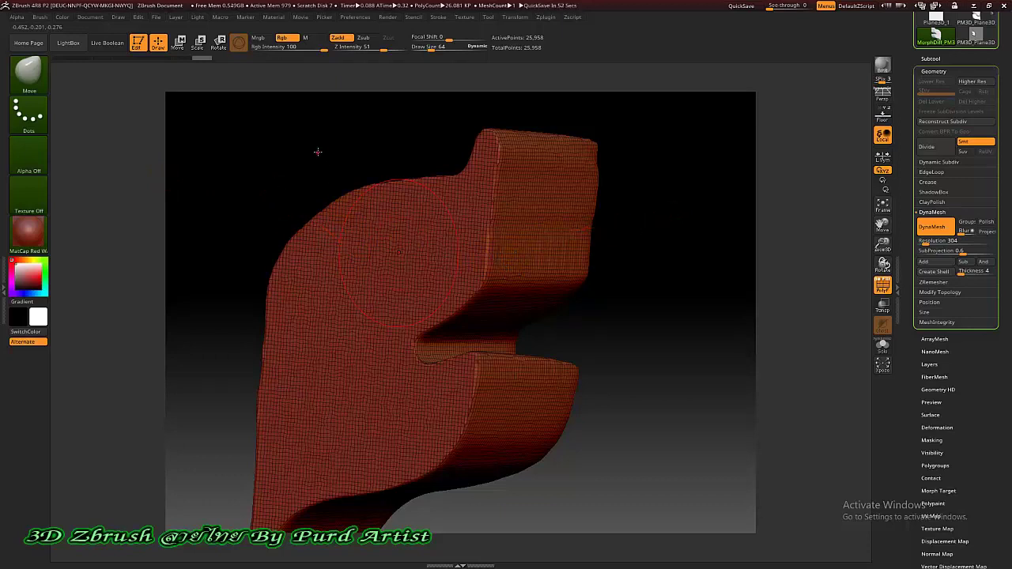
{"action": "left_click_drag", "start_coordinate": [318, 151], "coordinate": [362, 210]}
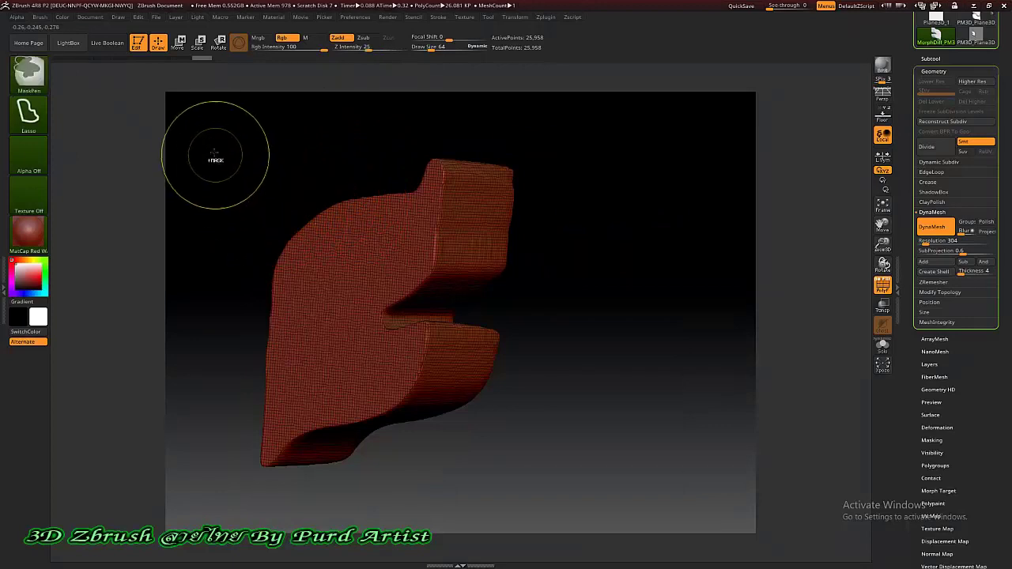
- Lasso-mask a curved region, turn to front view and hide PolyFrame with Shift+F
{"action": "mouse_move", "coordinate": [208, 142]}
{"action": "left_mouse_down", "text": "ctrl"}
{"action": "mouse_move", "coordinate": [387, 516]}
{"action": "mouse_move", "coordinate": [214, 493]}
{"action": "mouse_move", "coordinate": [248, 420]}
{"action": "left_mouse_up", "text": "ctrl"}
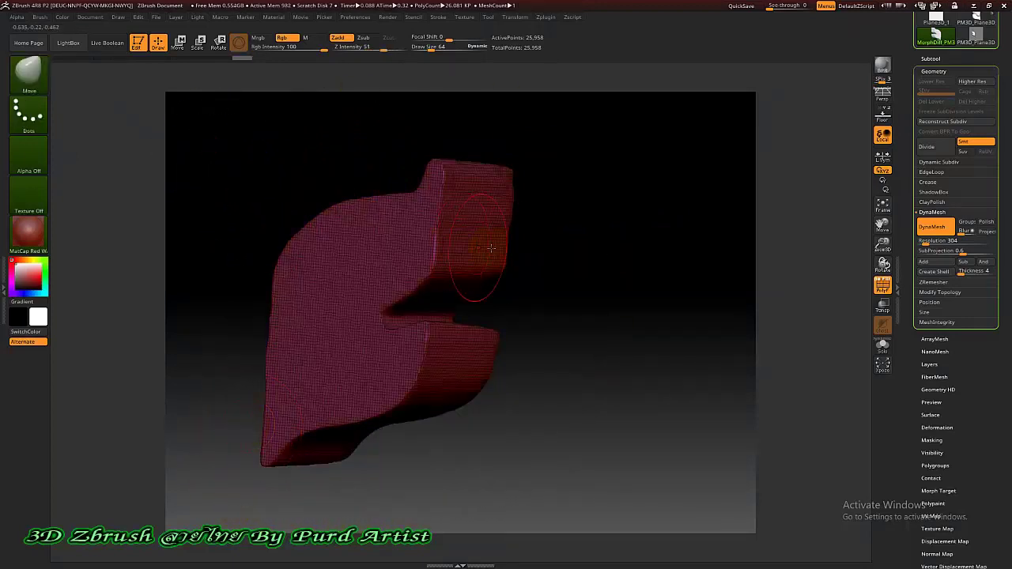
{"action": "left_click_drag", "start_coordinate": [573, 248], "coordinate": [490, 244], "text": "shift"}
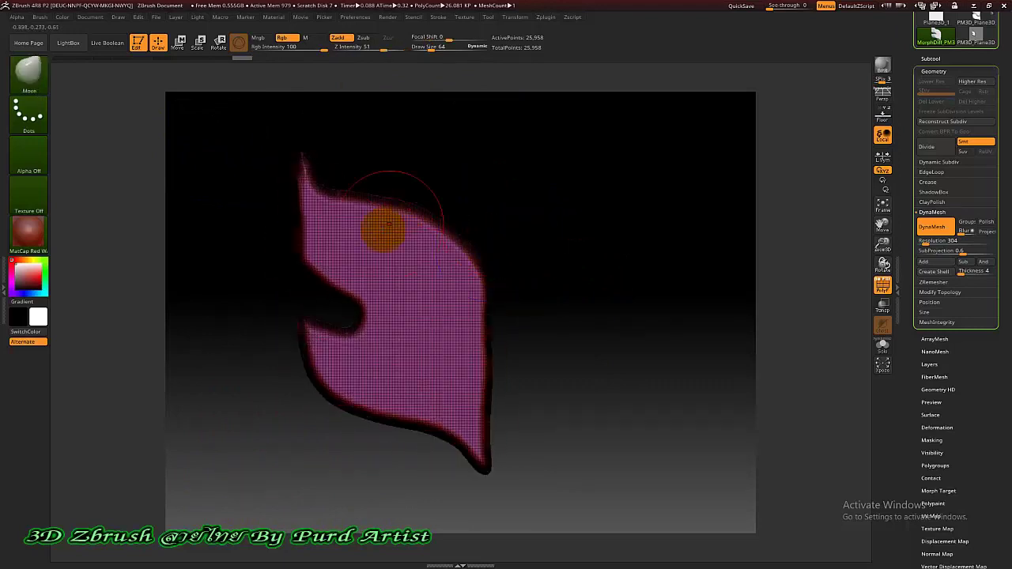
{"action": "key", "text": "shift+f"}
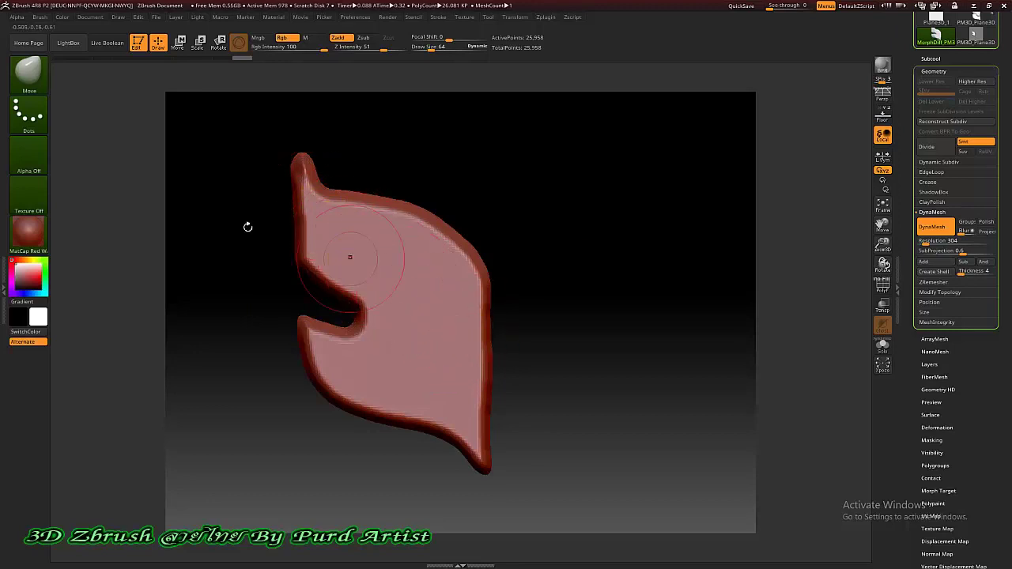
{"action": "mouse_move", "coordinate": [220, 260]}
{"action": "left_mouse_down"}
{"action": "mouse_move", "coordinate": [242, 209]}
{"action": "mouse_move", "coordinate": [221, 262]}
{"action": "mouse_move", "coordinate": [226, 244]}
{"action": "left_mouse_up"}
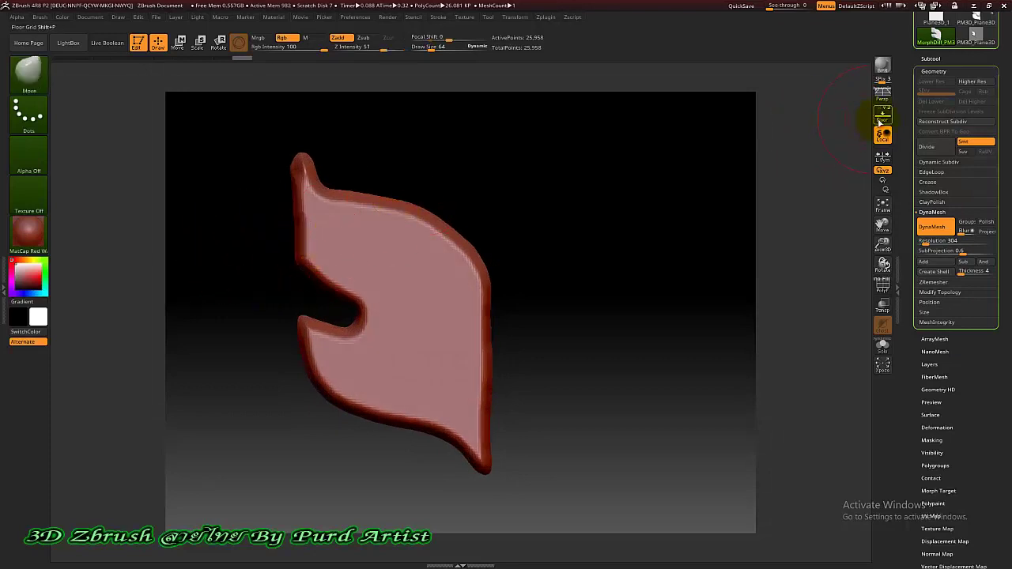
- Toggle the floor grid on and off to compare the piece with the reference
{"action": "left_click", "coordinate": [882, 116]}
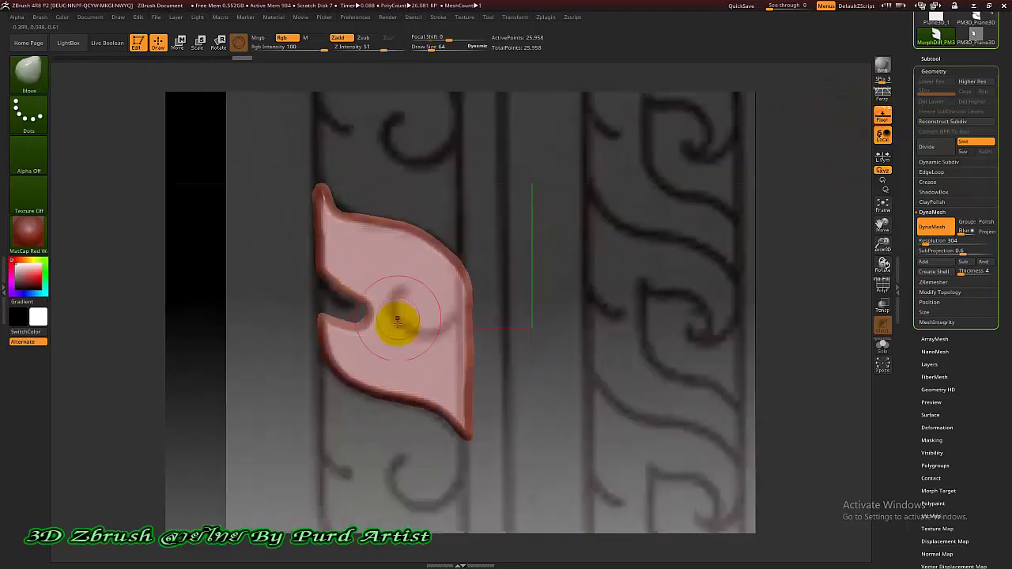
{"action": "mouse_move", "coordinate": [235, 284]}
{"action": "left_mouse_down"}
{"action": "mouse_move", "coordinate": [255, 279]}
{"action": "mouse_move", "coordinate": [233, 282]}
{"action": "left_mouse_up"}
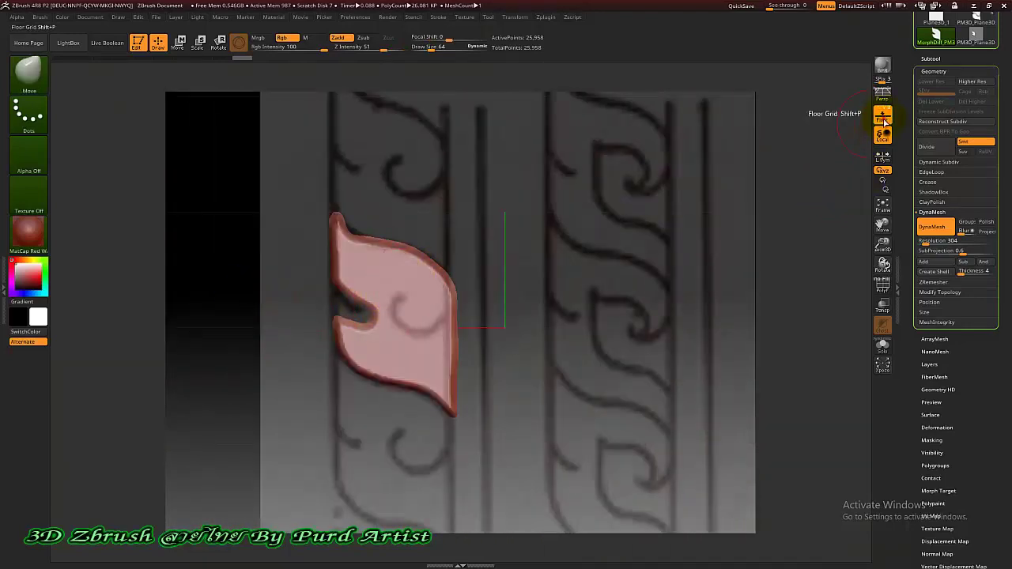
{"action": "left_click", "coordinate": [883, 119]}
{"action": "scroll", "coordinate": [363, 332], "scroll_direction": "up", "scroll_amount": 2}
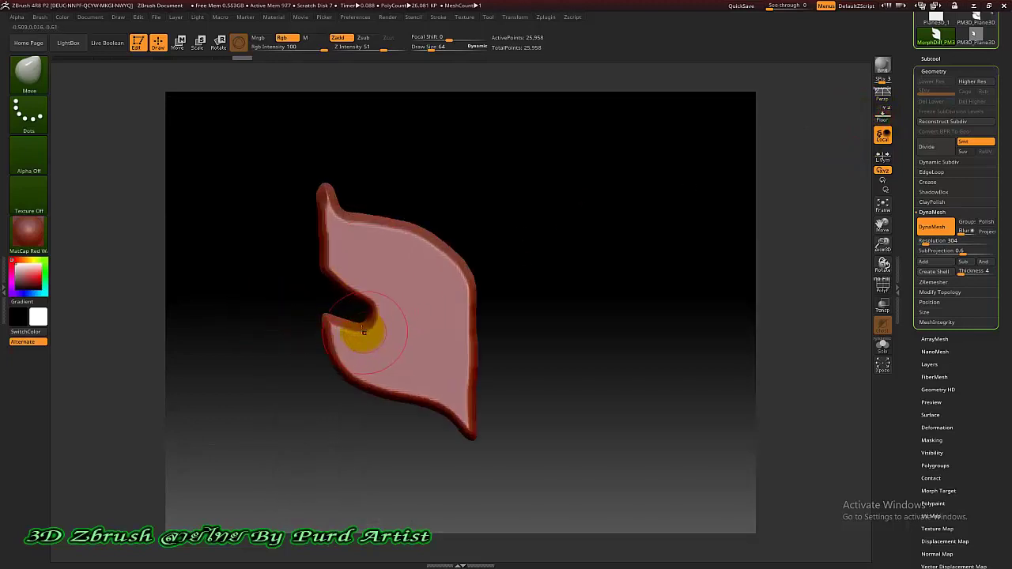
- Flatten the piece's rim into a bevel with the Flatten brush at strength 13
{"action": "key", "text": "b"}
{"action": "key", "text": "f"}
{"action": "key", "text": "l"}
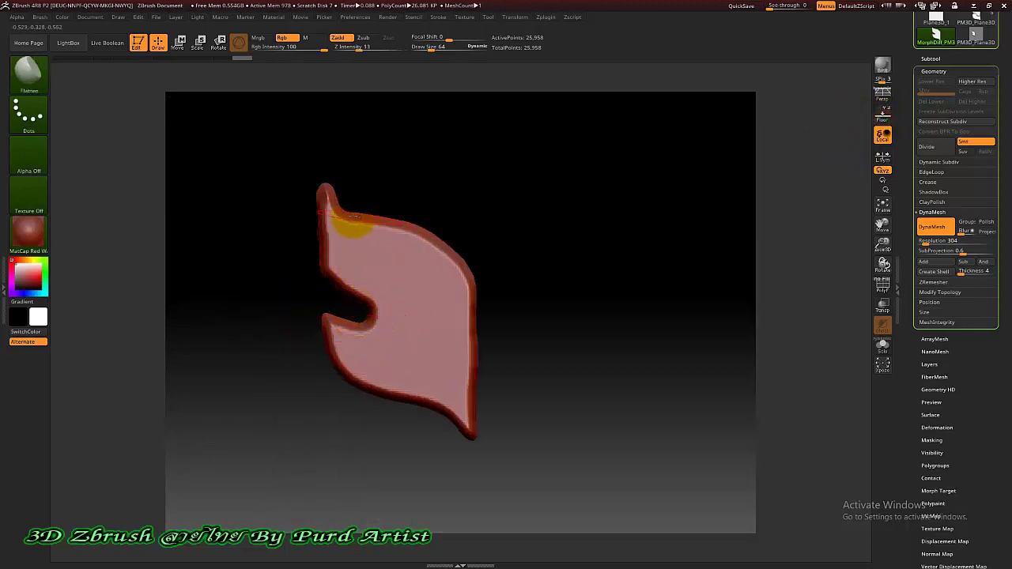
{"action": "mouse_move", "coordinate": [348, 219]}
{"action": "left_mouse_down"}
{"action": "mouse_move", "coordinate": [323, 248]}
{"action": "mouse_move", "coordinate": [354, 267]}
{"action": "left_mouse_up"}
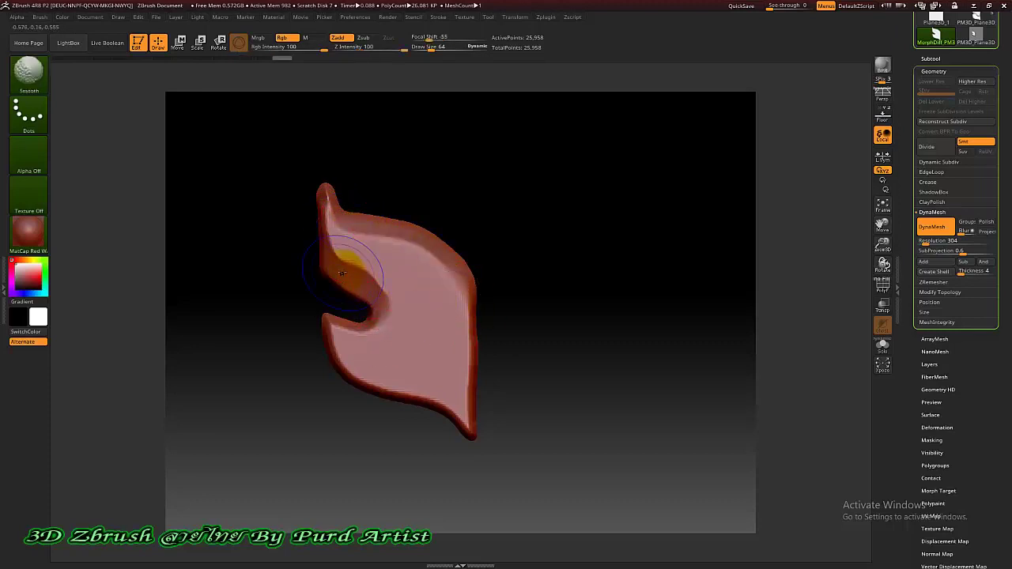
- Build up clay on the piece's inner surface with ClayBuildup after briefly selecting DamStandard
{"action": "key", "text": "b"}
{"action": "key", "text": "d"}
{"action": "key", "text": "s"}
{"action": "key", "text": "b"}
{"action": "key", "text": "c"}
{"action": "key", "text": "b"}
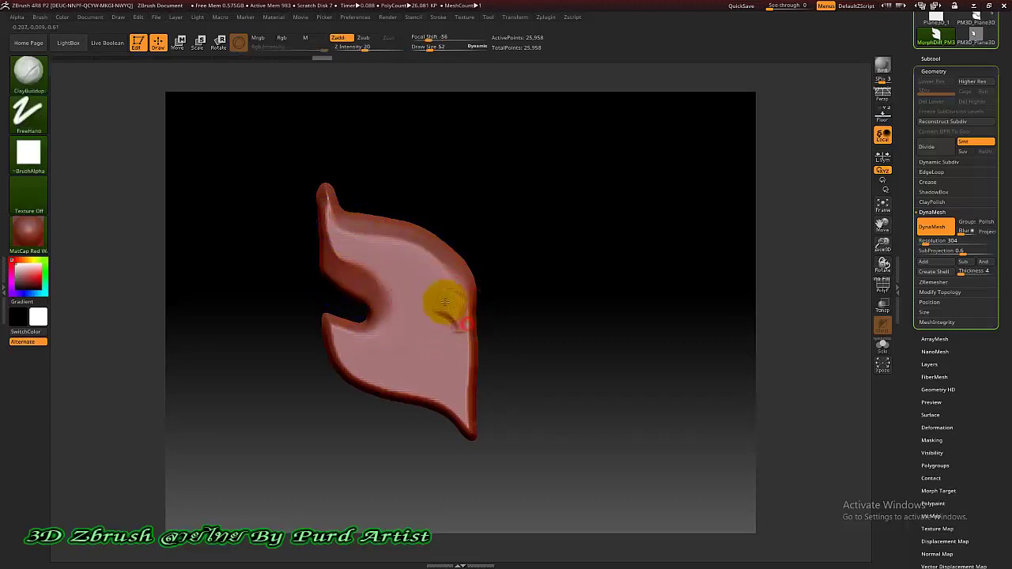
{"action": "mouse_move", "coordinate": [441, 305]}
{"action": "left_mouse_down"}
{"action": "mouse_move", "coordinate": [430, 366]}
{"action": "mouse_move", "coordinate": [420, 296]}
{"action": "mouse_move", "coordinate": [441, 361]}
{"action": "mouse_move", "coordinate": [418, 293]}
{"action": "left_mouse_up"}
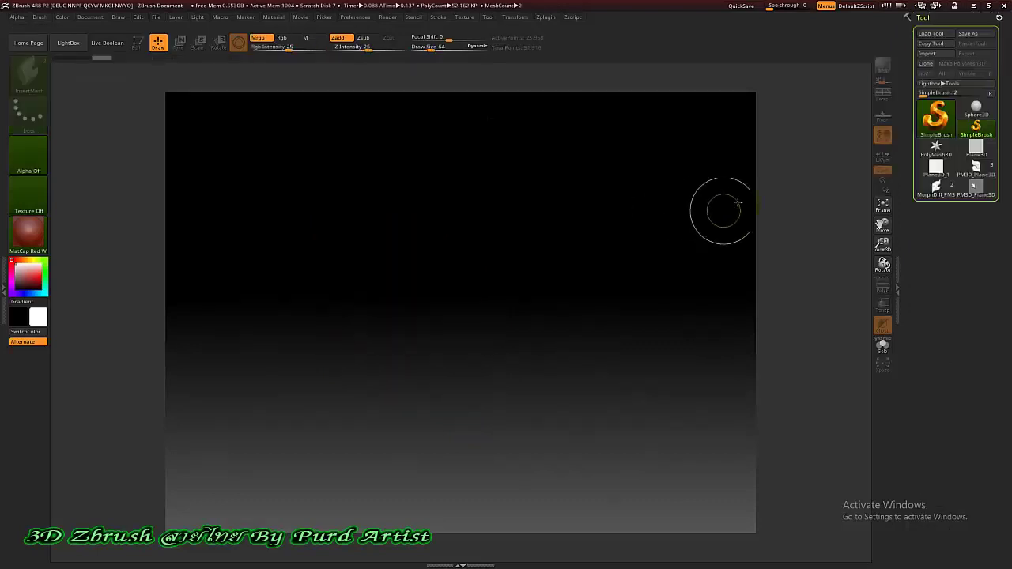
- Choose Cube3D from the Tool picker and draw it onto the canvas
{"action": "left_click", "coordinate": [938, 120]}
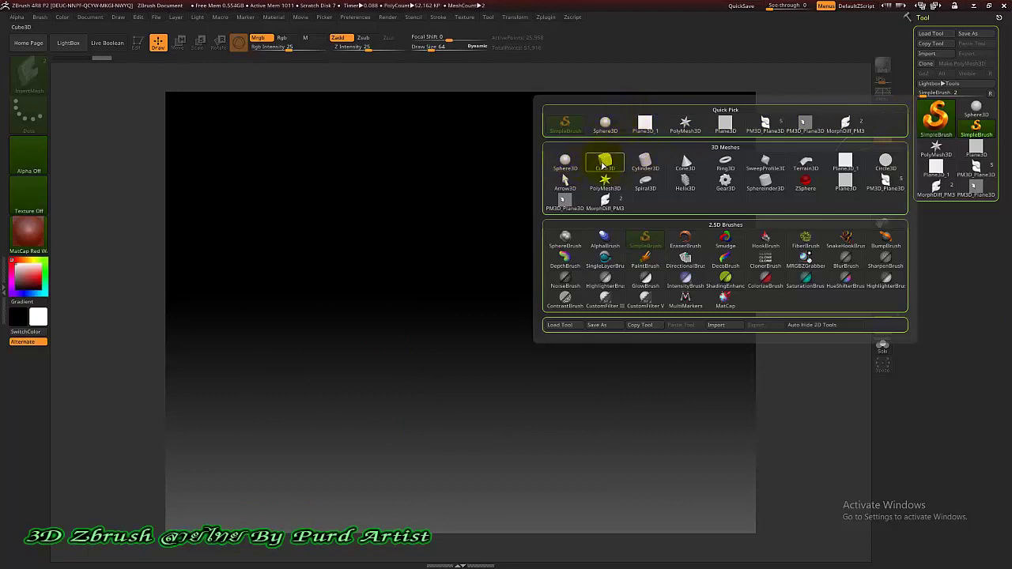
{"action": "left_click", "coordinate": [602, 165]}
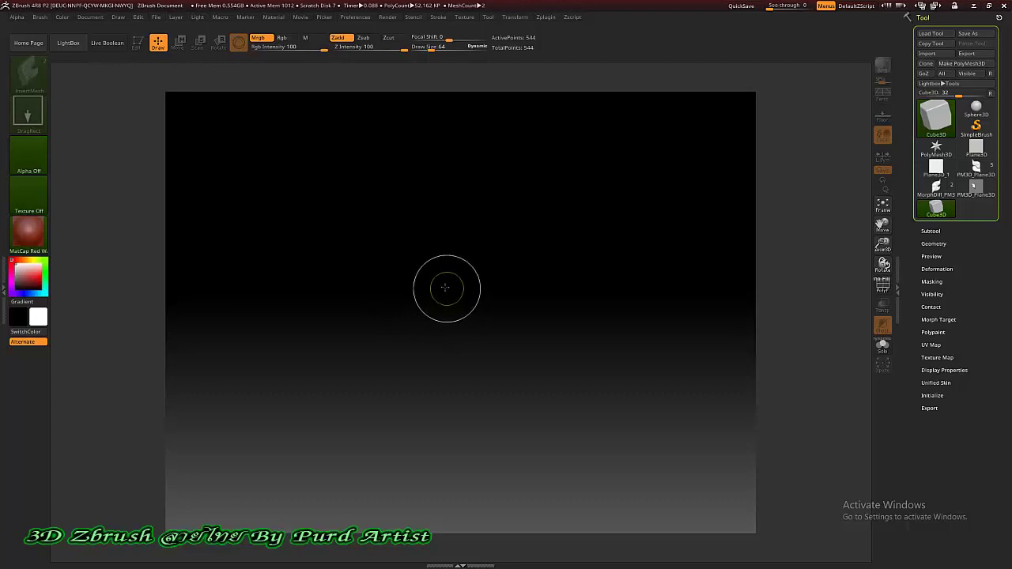
{"action": "left_click_drag", "start_coordinate": [465, 290], "coordinate": [364, 277]}
{"action": "key", "text": "t"}
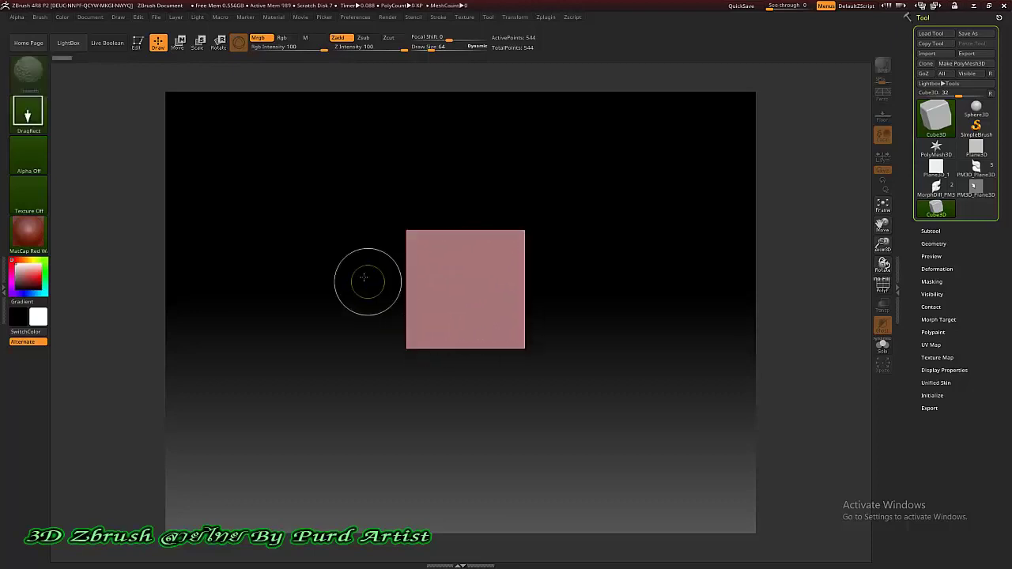
{"action": "key", "text": "t"}
- Clear the extra cubes, redraw a single cube near the centre and enter Edit mode
{"action": "left_click_drag", "start_coordinate": [319, 226], "coordinate": [350, 262]}
{"action": "key", "text": "ctrl+z"}
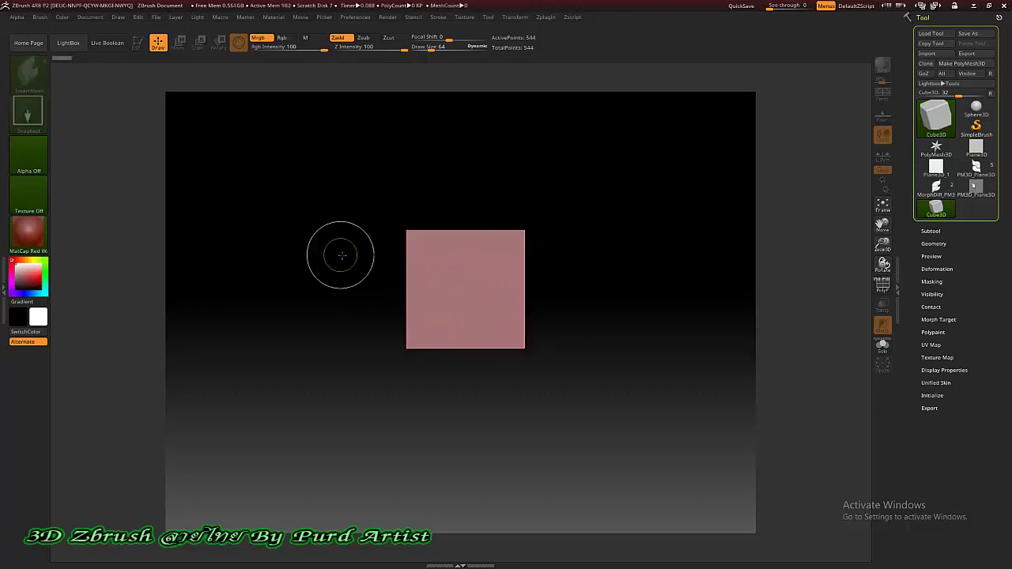
{"action": "key", "text": "ctrl+n"}
{"action": "mouse_move", "coordinate": [506, 296]}
{"action": "left_mouse_down"}
{"action": "mouse_move", "coordinate": [424, 315]}
{"action": "mouse_move", "coordinate": [429, 294]}
{"action": "left_mouse_up"}
{"action": "key", "text": "t"}
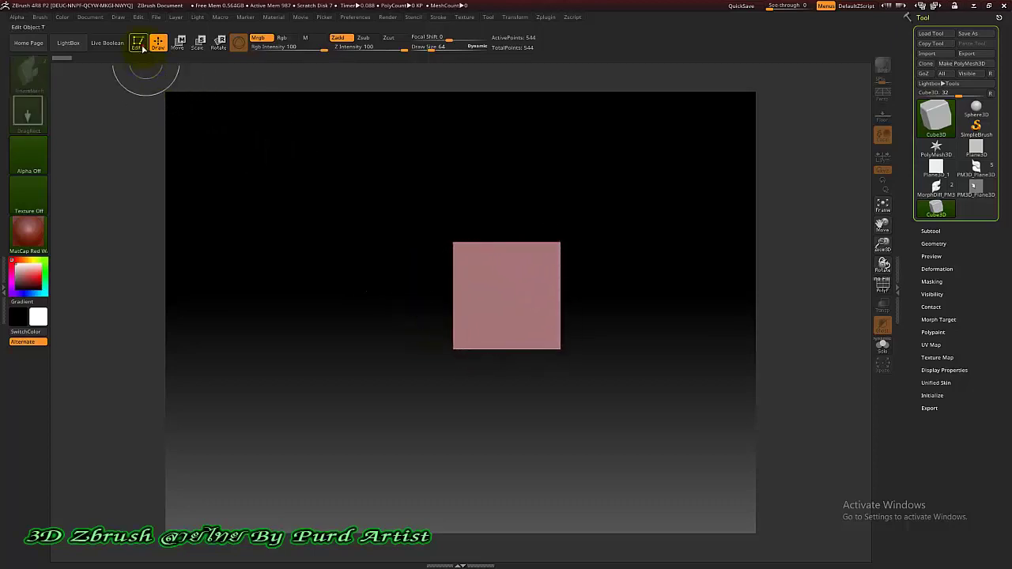
{"action": "left_click", "coordinate": [141, 46]}
- Make the cube a PolyMesh3D and scale it into a slab with the Move gizmo
{"action": "left_click", "coordinate": [961, 63]}
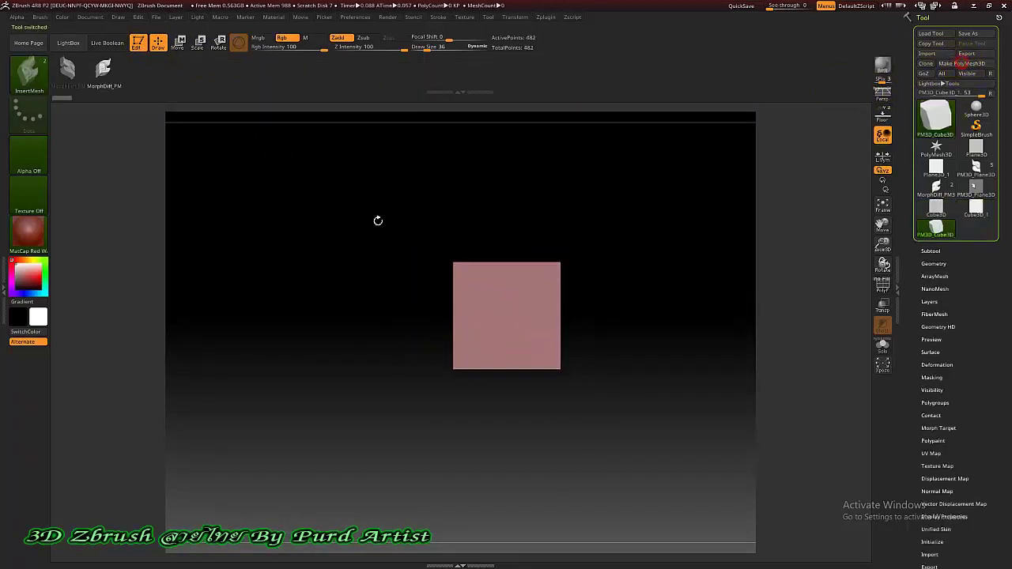
{"action": "mouse_move", "coordinate": [377, 220]}
{"action": "left_mouse_down"}
{"action": "mouse_move", "coordinate": [361, 256]}
{"action": "mouse_move", "coordinate": [355, 245]}
{"action": "left_mouse_up"}
{"action": "left_click_drag", "start_coordinate": [512, 290], "coordinate": [378, 200]}
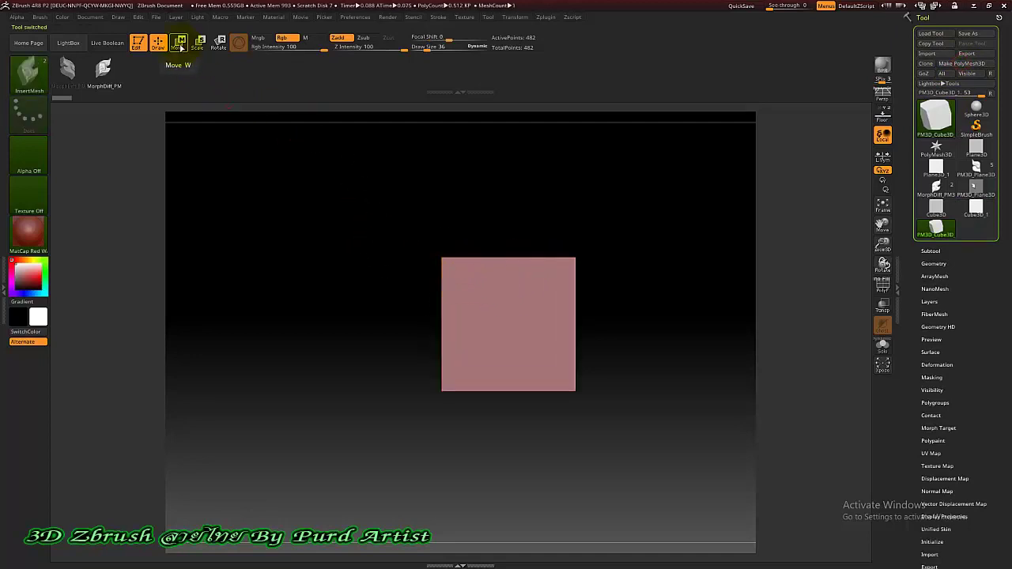
{"action": "left_click", "coordinate": [180, 43]}
{"action": "left_click_drag", "start_coordinate": [502, 291], "coordinate": [512, 353]}
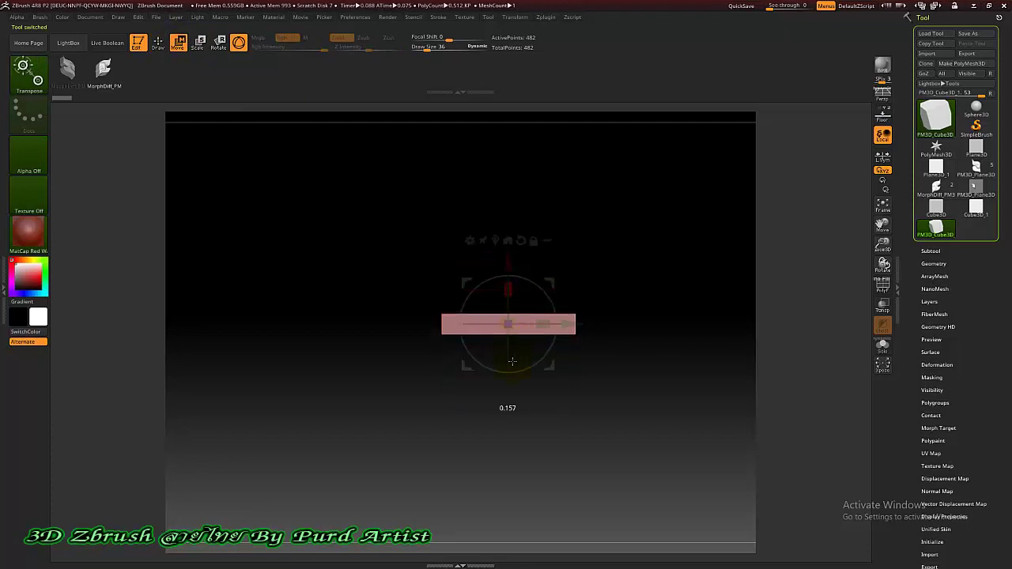
{"action": "left_click_drag", "start_coordinate": [509, 352], "coordinate": [489, 353]}
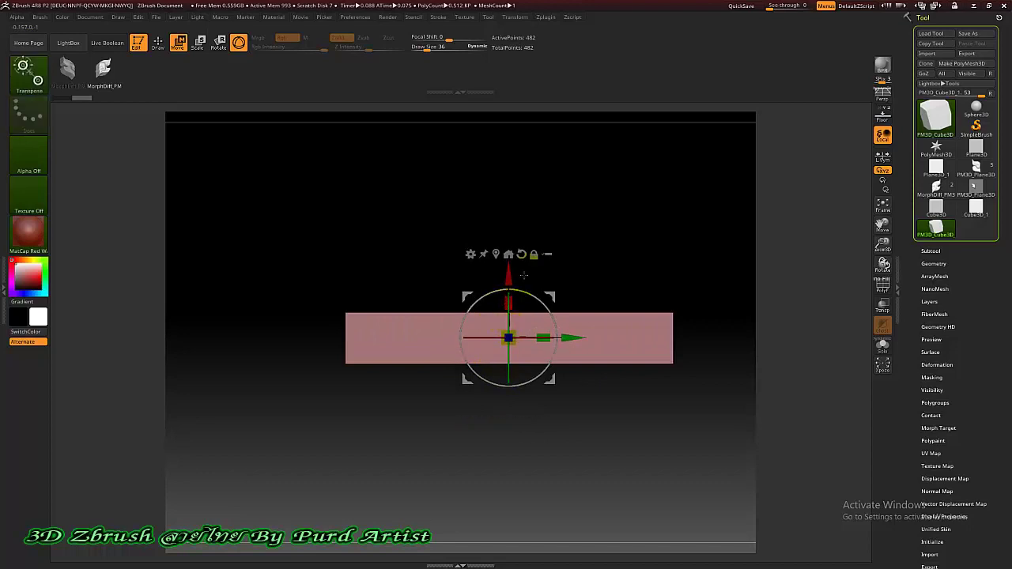
- Ctrl-duplicate the slab into thin, wider top and bottom flanges, then check the beam's depth
{"action": "key", "text": "ctrl"}
{"action": "left_click_drag", "start_coordinate": [509, 277], "coordinate": [508, 247], "text": "ctrl"}
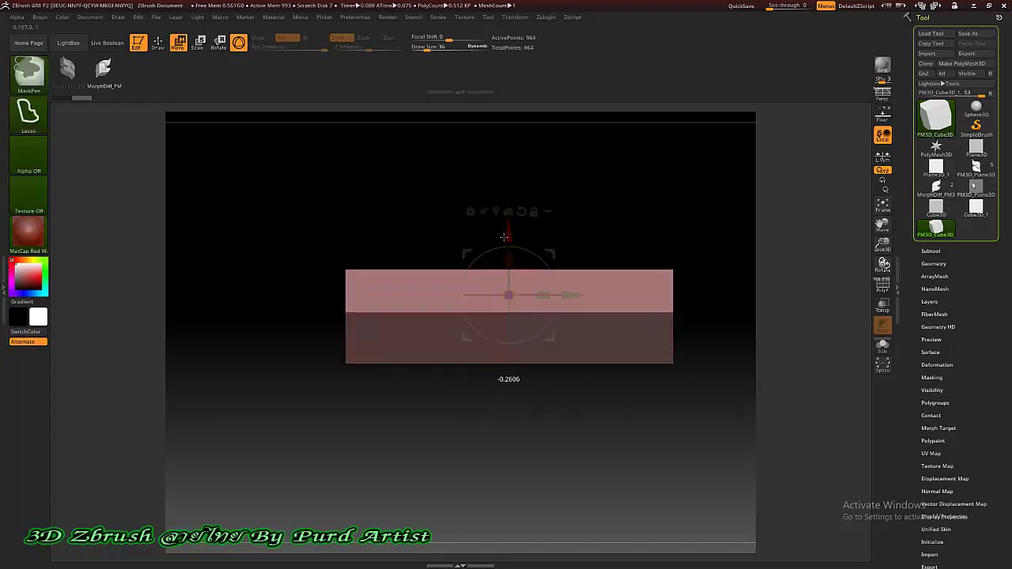
{"action": "mouse_move", "coordinate": [505, 310]}
{"action": "left_mouse_down"}
{"action": "mouse_move", "coordinate": [498, 296]}
{"action": "mouse_move", "coordinate": [518, 416]}
{"action": "mouse_move", "coordinate": [515, 388]}
{"action": "left_mouse_up"}
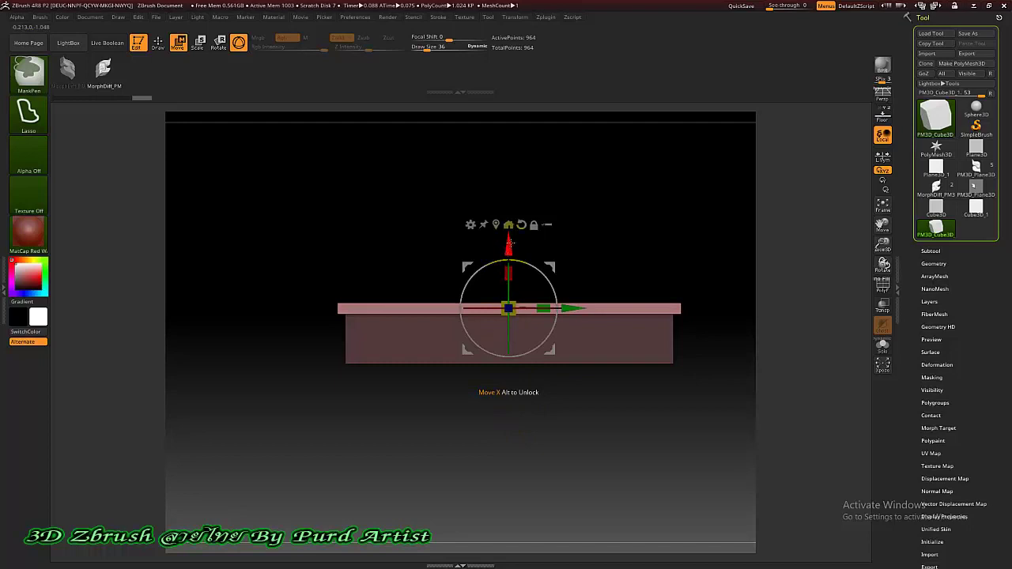
{"action": "left_click_drag", "start_coordinate": [509, 242], "coordinate": [521, 300]}
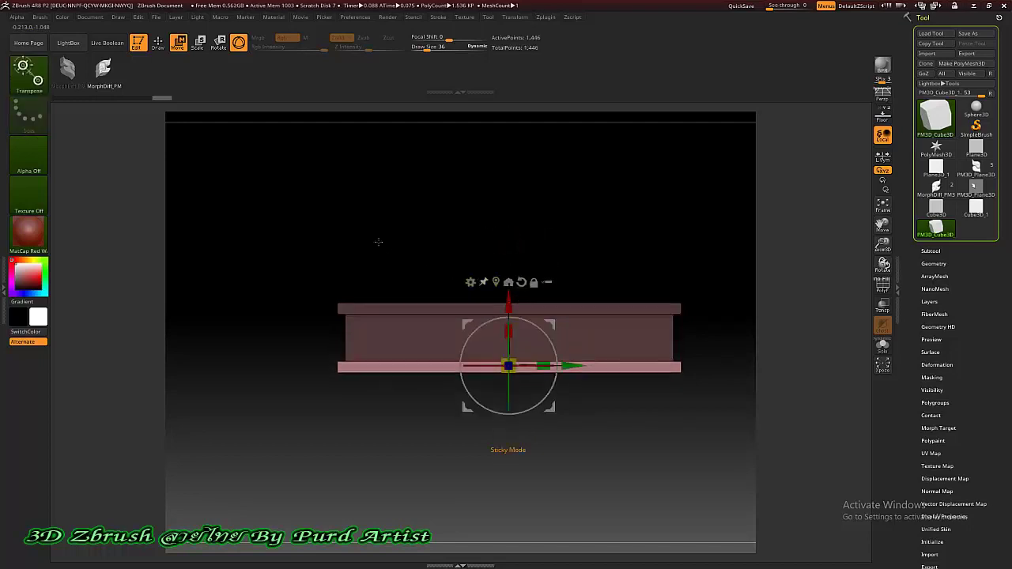
{"action": "left_click_drag", "start_coordinate": [354, 230], "coordinate": [344, 218]}
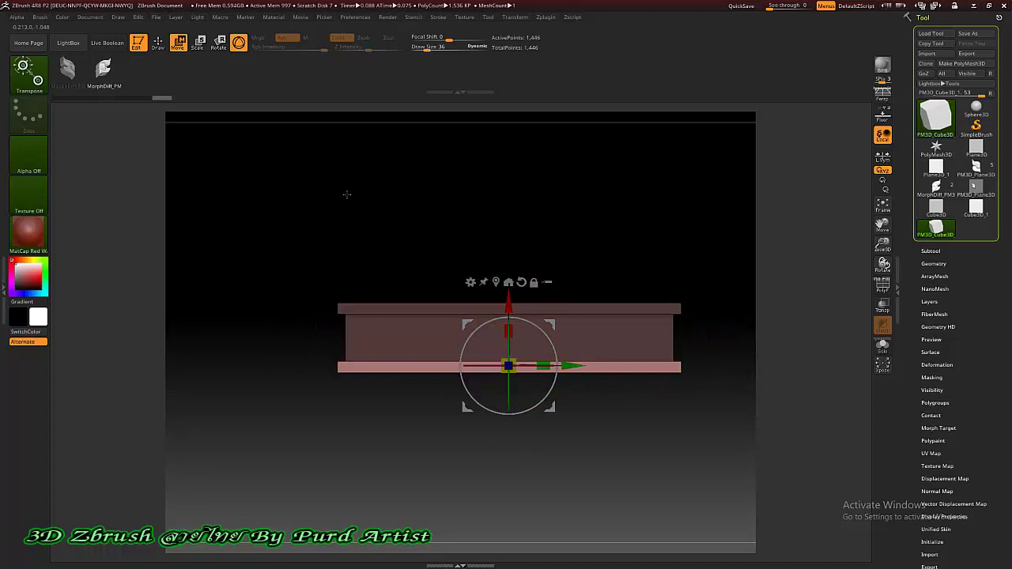
{"action": "left_click", "coordinate": [159, 46]}
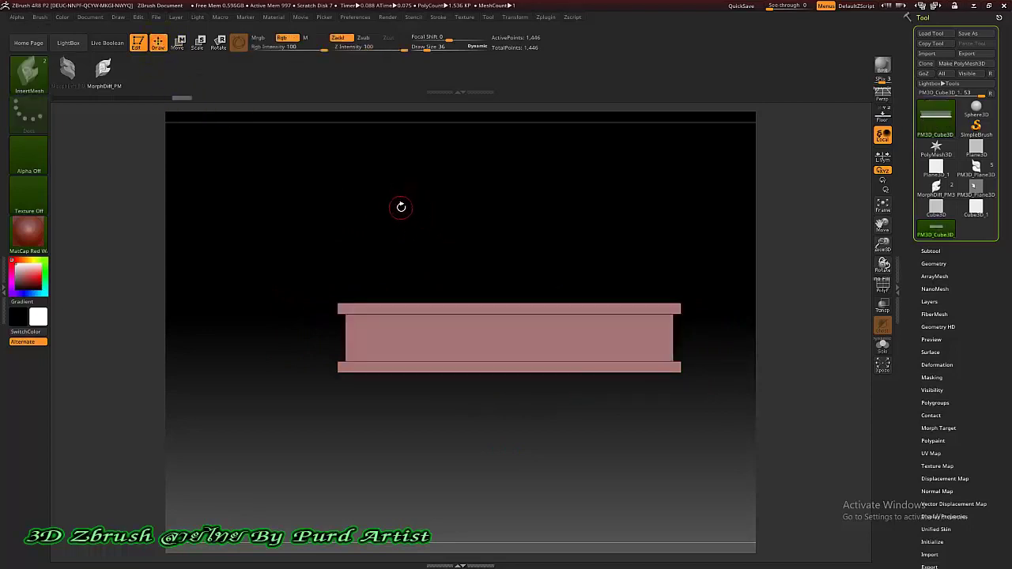
- Orbit the beam to inspect the central block between its two flanges
{"action": "mouse_move", "coordinate": [400, 207]}
{"action": "left_mouse_down"}
{"action": "mouse_move", "coordinate": [409, 210]}
{"action": "mouse_move", "coordinate": [336, 181]}
{"action": "left_mouse_up"}
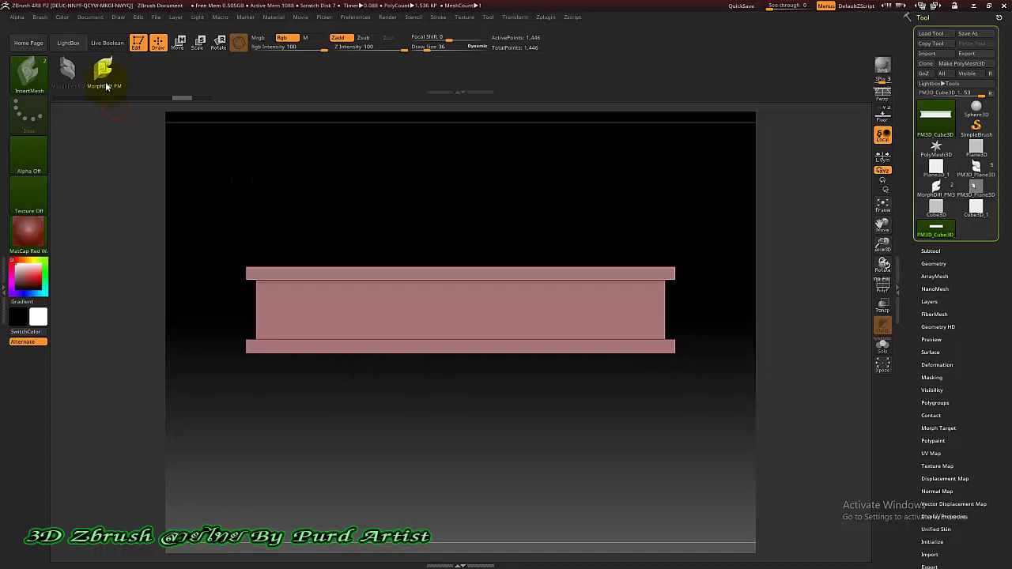
{"action": "mouse_move", "coordinate": [380, 303]}
{"action": "left_mouse_down"}
{"action": "mouse_move", "coordinate": [261, 308]}
{"action": "mouse_move", "coordinate": [613, 302]}
{"action": "mouse_move", "coordinate": [322, 305]}
{"action": "mouse_move", "coordinate": [323, 284]}
{"action": "mouse_move", "coordinate": [356, 268]}
{"action": "left_mouse_up"}
- Enable curve mode for the stroke and insert a row of kanok ornaments along the beam face
{"action": "left_click", "coordinate": [436, 17]}
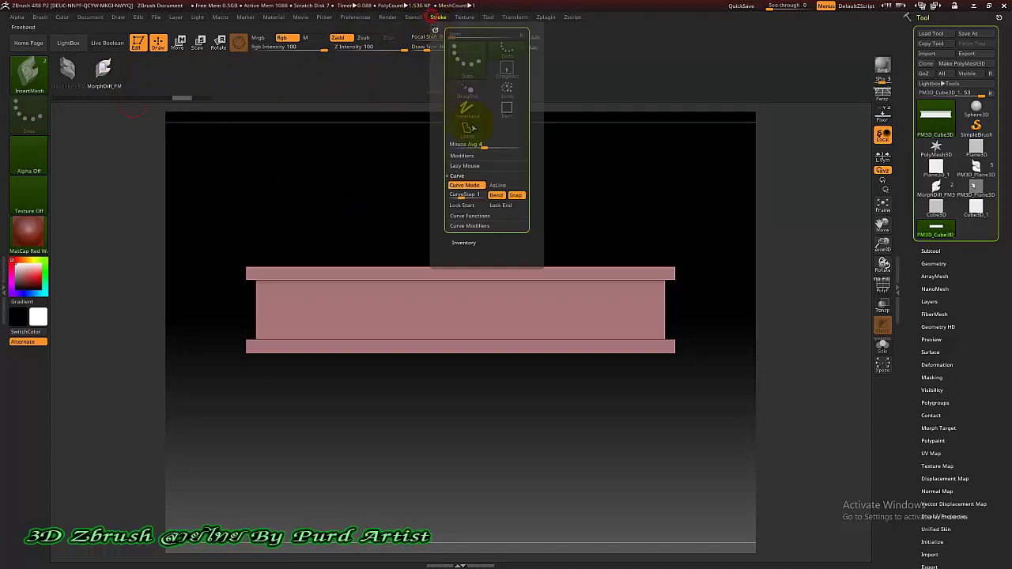
{"action": "left_click", "coordinate": [474, 185]}
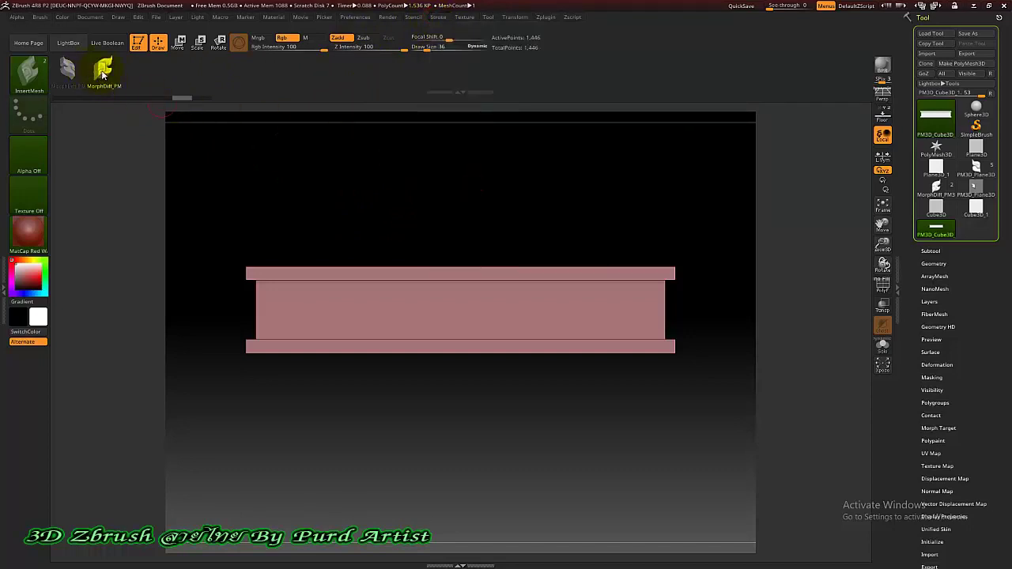
{"action": "mouse_move", "coordinate": [458, 300]}
{"action": "left_mouse_down"}
{"action": "mouse_move", "coordinate": [418, 316]}
{"action": "mouse_move", "coordinate": [457, 249]}
{"action": "left_mouse_up"}
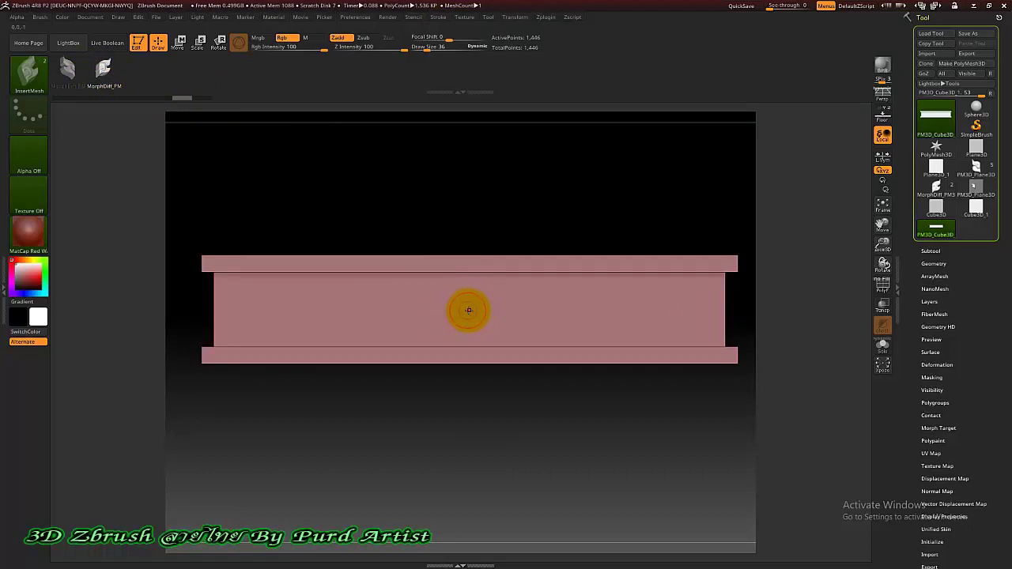
{"action": "mouse_move", "coordinate": [461, 323]}
{"action": "left_mouse_down"}
{"action": "mouse_move", "coordinate": [497, 332]}
{"action": "mouse_move", "coordinate": [524, 314]}
{"action": "mouse_move", "coordinate": [518, 307]}
{"action": "mouse_move", "coordinate": [677, 320]}
{"action": "left_mouse_up"}
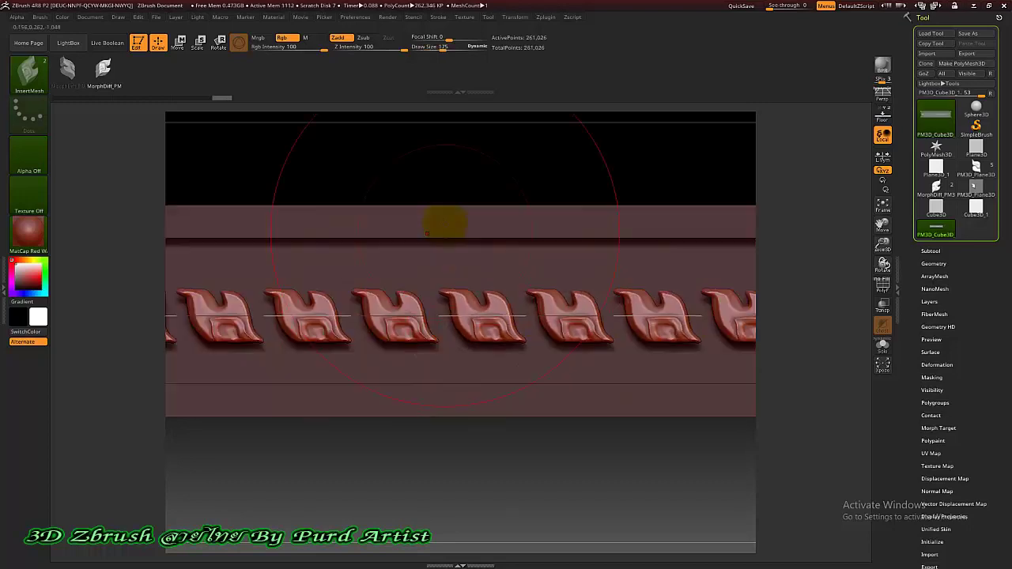
- Undo the last row change, recentre the beam, and slide the kanok row slightly right
{"action": "key", "text": "space"}
{"action": "key", "text": "ctrl+z"}
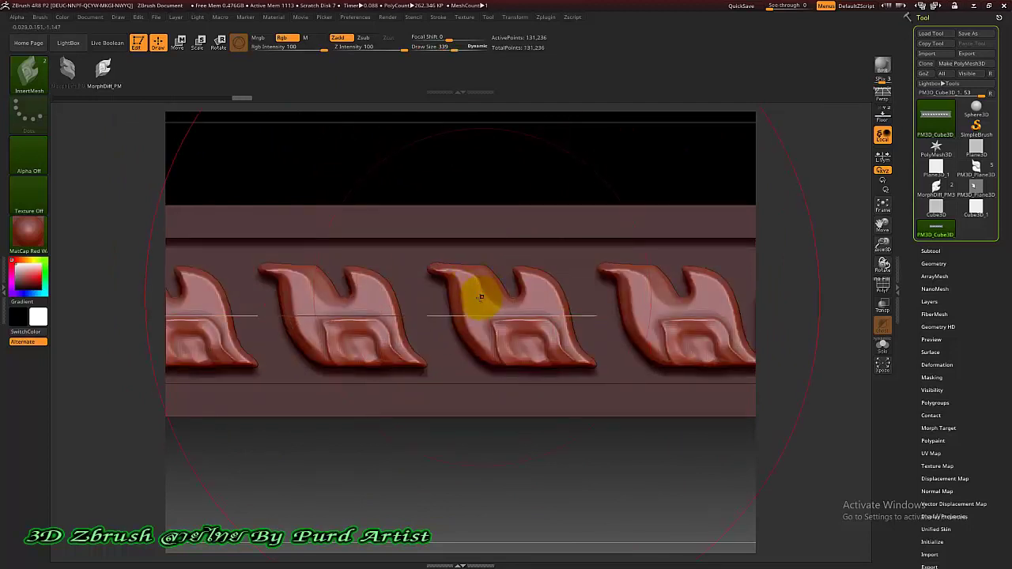
{"action": "left_click_drag", "start_coordinate": [451, 324], "coordinate": [463, 307], "text": "alt"}
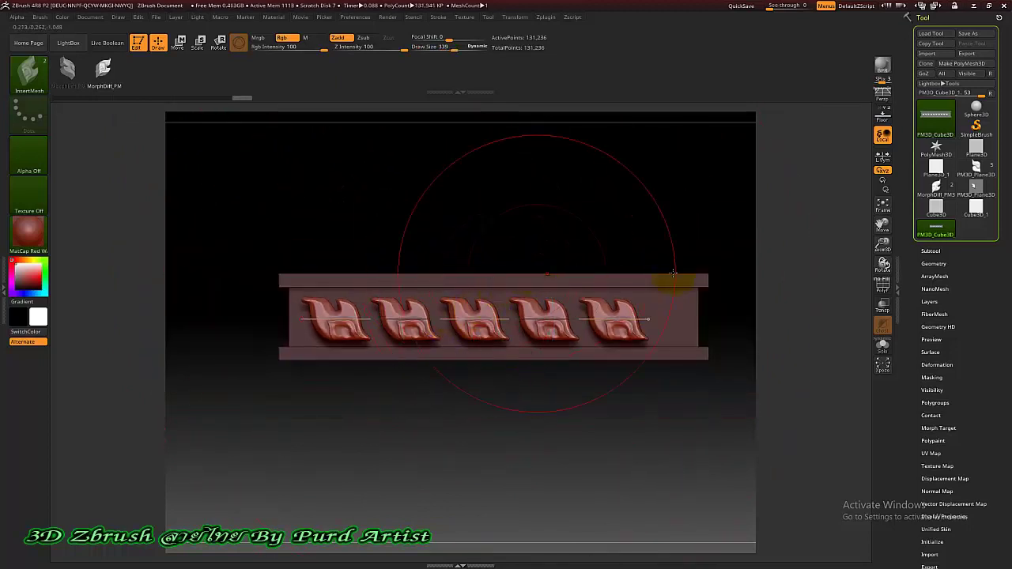
{"action": "left_click_drag", "start_coordinate": [673, 282], "coordinate": [402, 237], "text": "alt"}
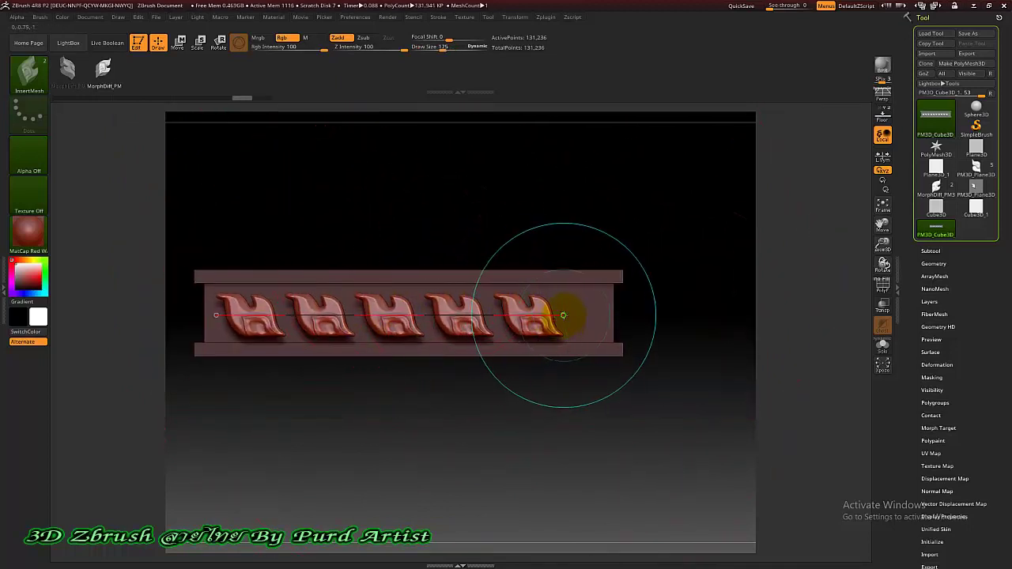
{"action": "left_click_drag", "start_coordinate": [563, 315], "coordinate": [585, 314]}
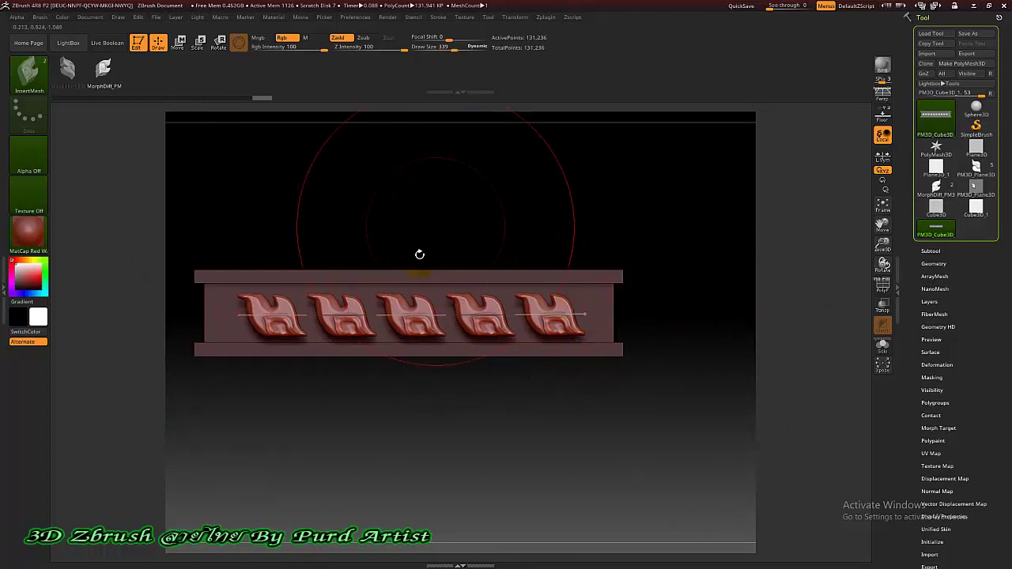
- Enlarge the brush draw size, zoom in on the ornament row, and bring up the stroke settings
{"action": "key", "text": "bracketright"}
{"action": "key", "text": "bracketright"}
{"action": "left_click_drag", "start_coordinate": [384, 305], "coordinate": [360, 239], "text": "alt"}
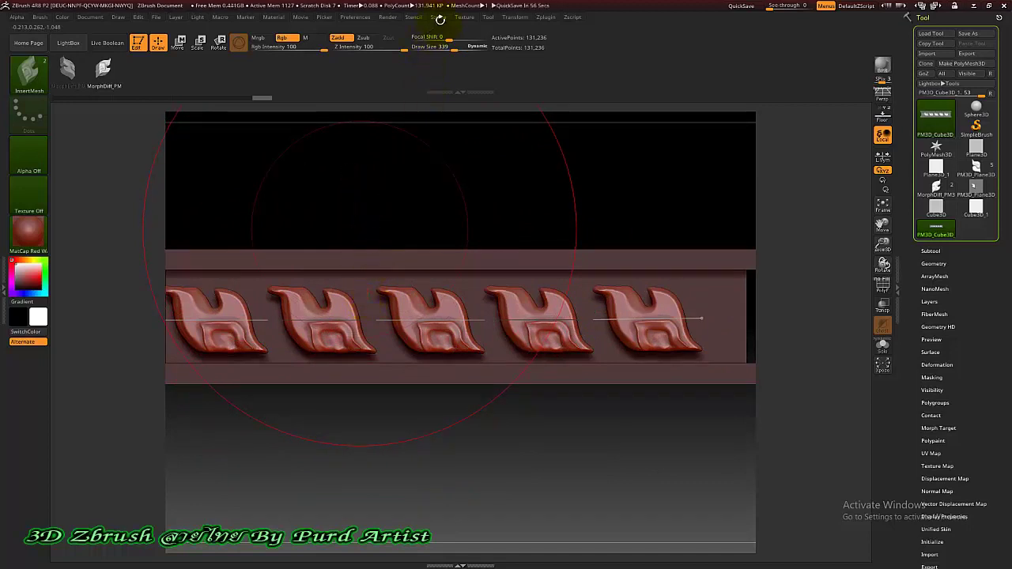
{"action": "left_click", "coordinate": [437, 17]}
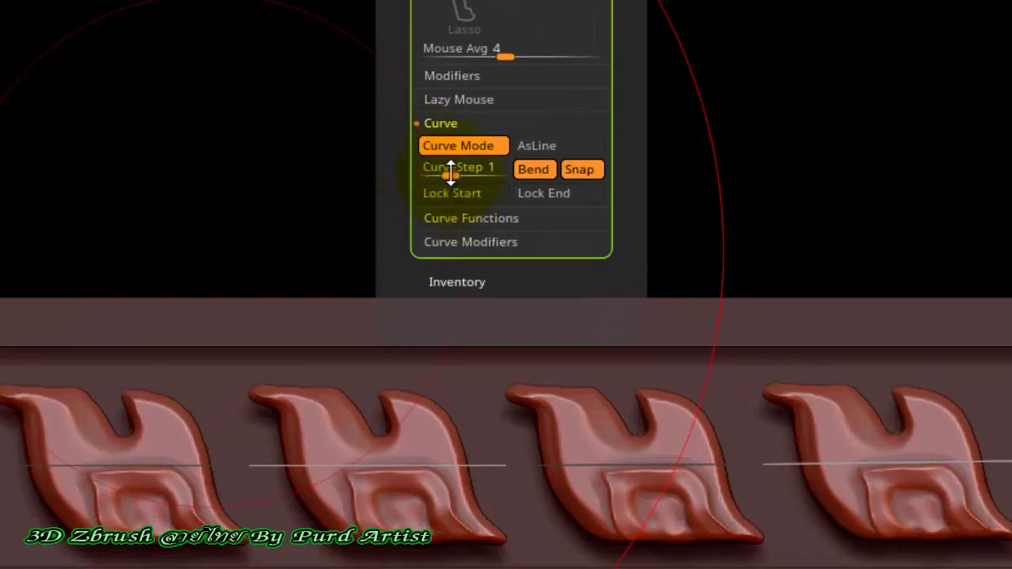
- Lower Curve Step to about 0.58 and regenerate the row with tighter kanok spacing
{"action": "left_click", "coordinate": [449, 170]}
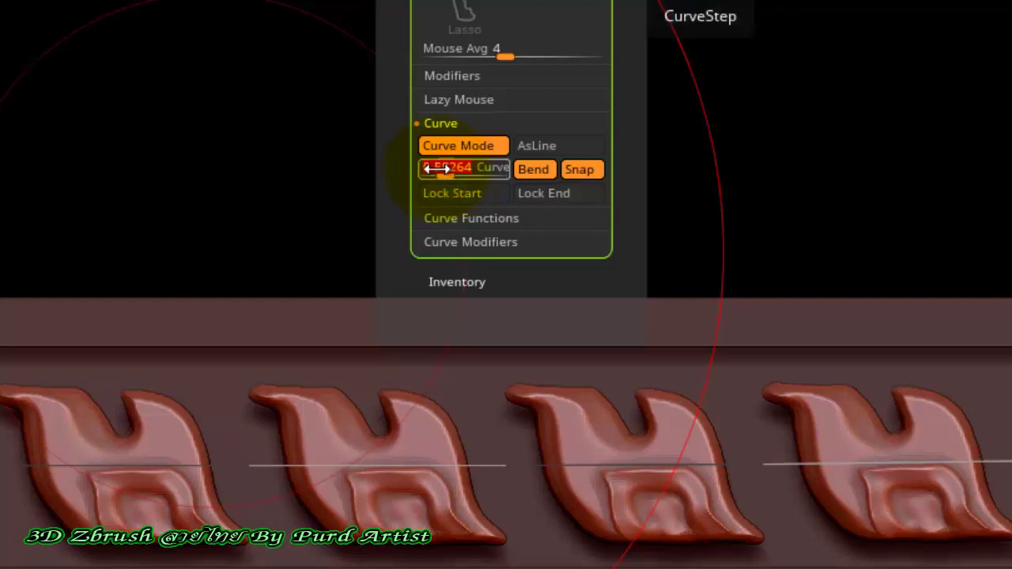
{"action": "left_click_drag", "start_coordinate": [437, 168], "coordinate": [440, 174]}
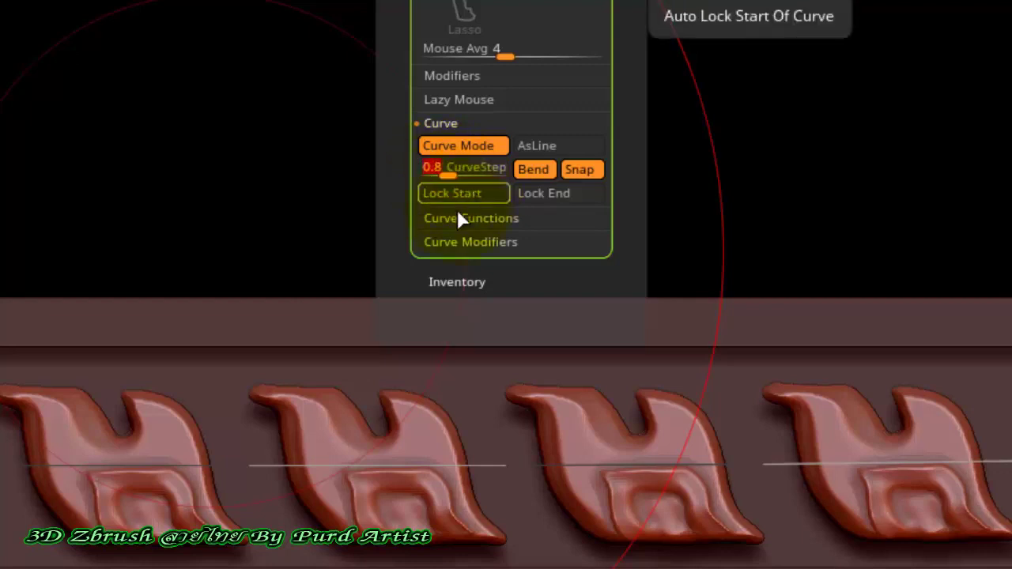
{"action": "left_click", "coordinate": [260, 466]}
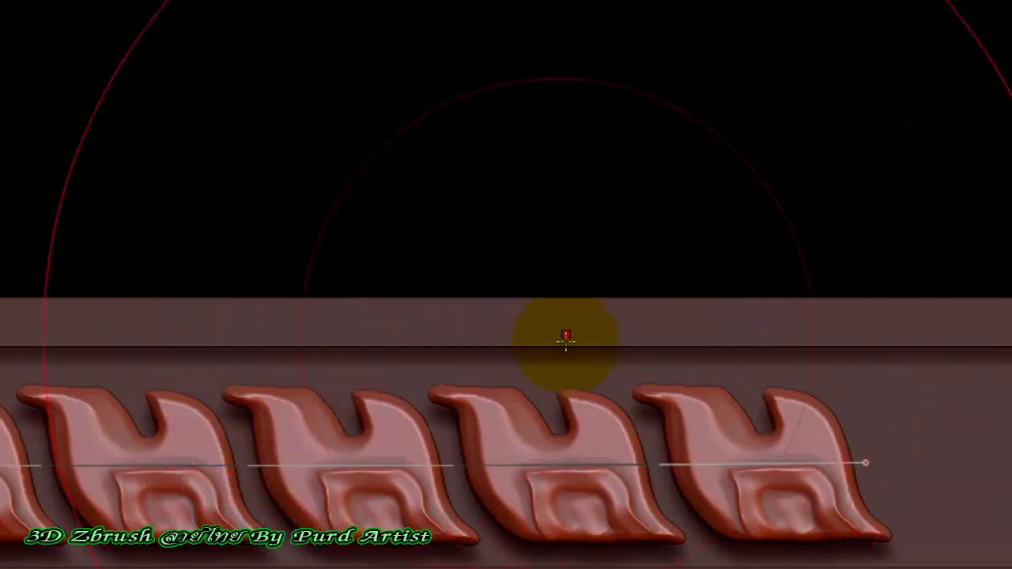
{"action": "mouse_move", "coordinate": [564, 339]}
{"action": "left_mouse_down"}
{"action": "mouse_move", "coordinate": [489, 452]}
{"action": "mouse_move", "coordinate": [677, 434]}
{"action": "mouse_move", "coordinate": [695, 406]}
{"action": "mouse_move", "coordinate": [759, 440]}
{"action": "mouse_move", "coordinate": [445, 263]}
{"action": "mouse_move", "coordinate": [361, 181]}
{"action": "mouse_move", "coordinate": [519, 384]}
{"action": "left_mouse_up"}
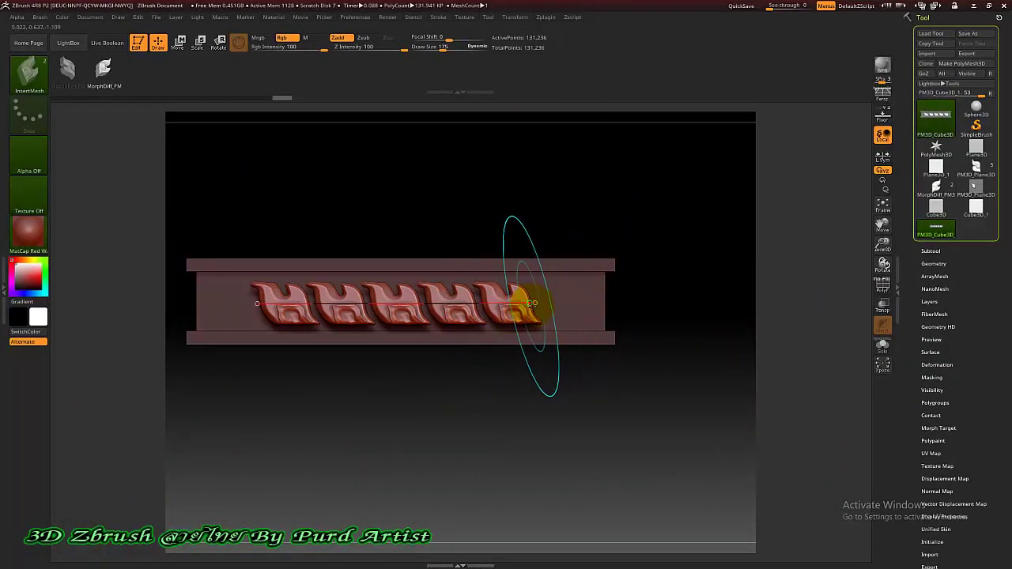
- Slide the ornament row left along the beam, then clear it to leave the bare beam
{"action": "left_click", "coordinate": [531, 303]}
{"action": "left_click_drag", "start_coordinate": [531, 302], "coordinate": [492, 302]}
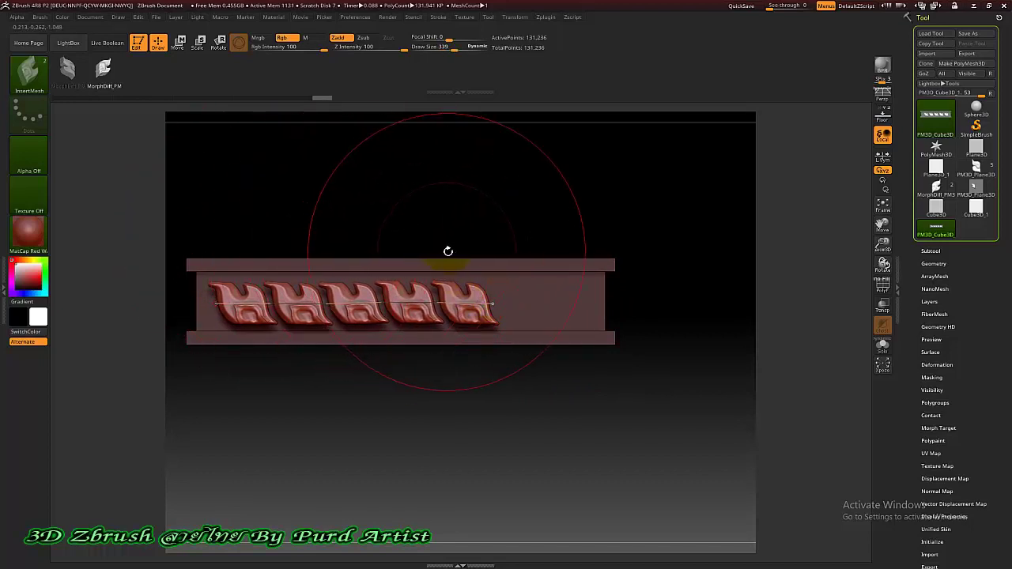
{"action": "left_click", "coordinate": [447, 255]}
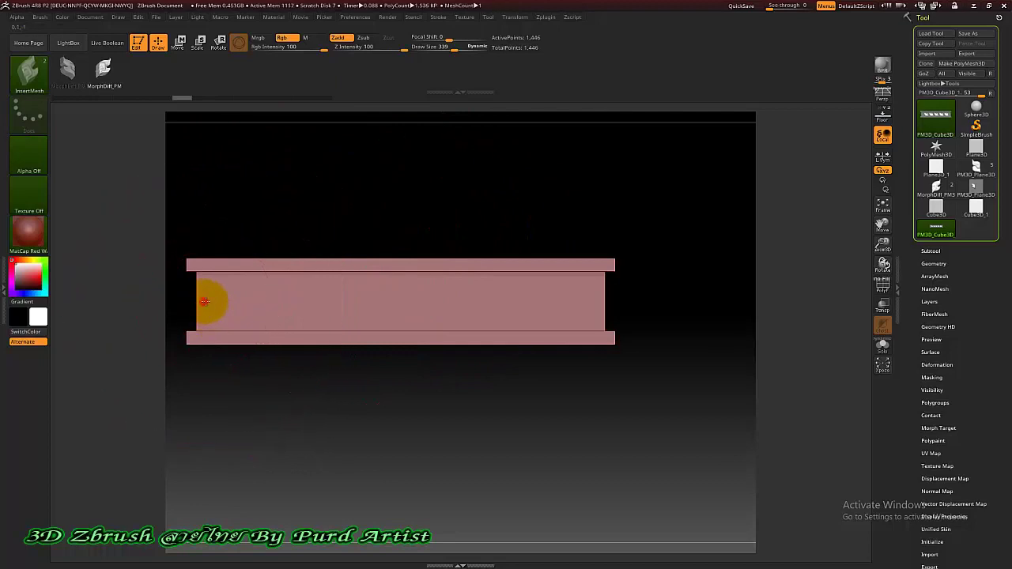
- Draw a new insert curve placing six tightly spaced kanok pieces across the beam face, then orbit to check
{"action": "mouse_move", "coordinate": [204, 302]}
{"action": "left_mouse_down"}
{"action": "mouse_move", "coordinate": [626, 299]}
{"action": "mouse_move", "coordinate": [619, 341]}
{"action": "left_mouse_up"}
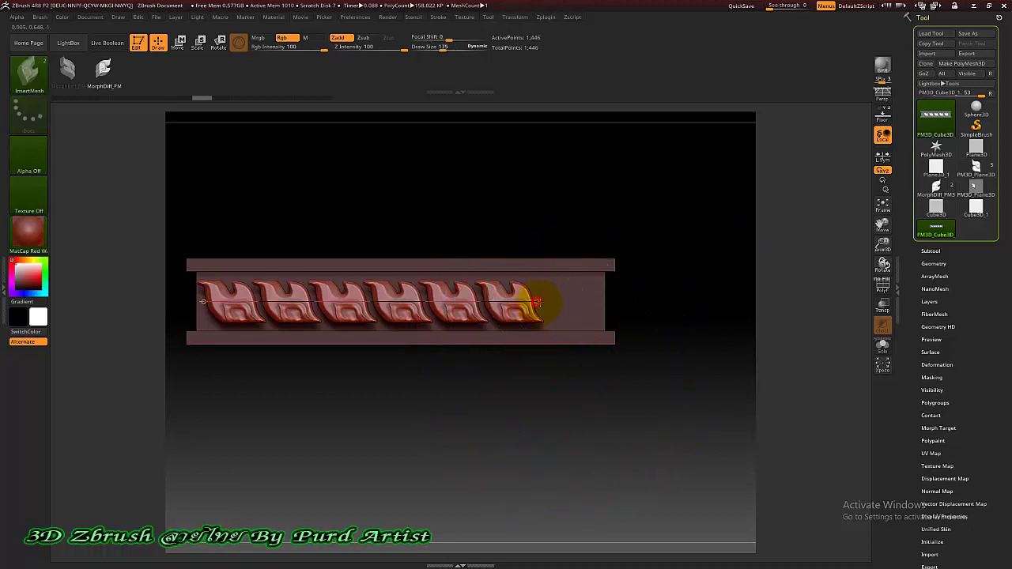
{"action": "left_click_drag", "start_coordinate": [537, 301], "coordinate": [563, 302]}
{"action": "left_click_drag", "start_coordinate": [486, 226], "coordinate": [439, 213]}
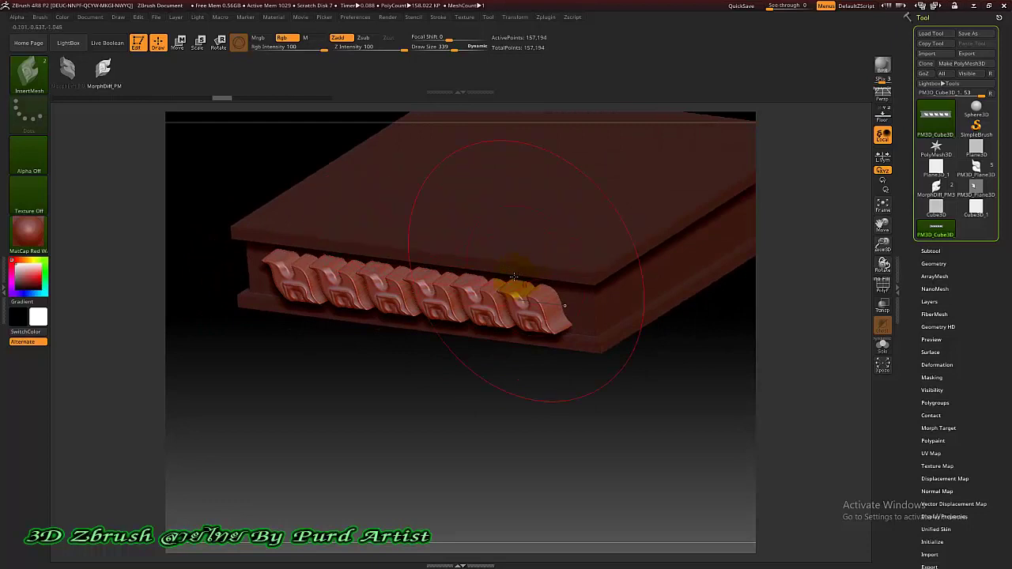
{"action": "right_click_drag", "start_coordinate": [514, 277], "coordinate": [426, 234]}
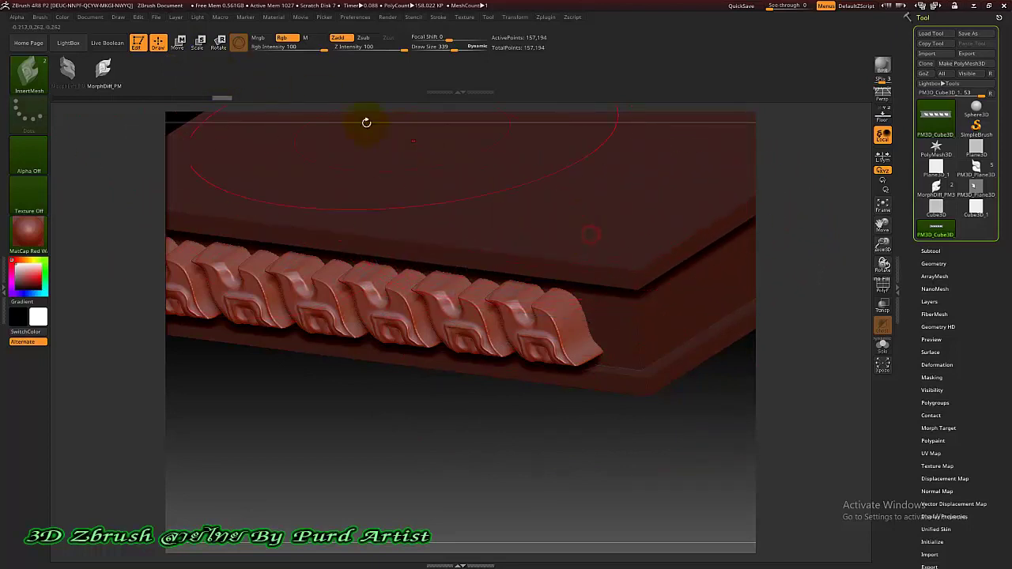
- Use the 3D gizmo to scale the kanok row up so it fills the beam face
{"action": "left_click", "coordinate": [179, 43]}
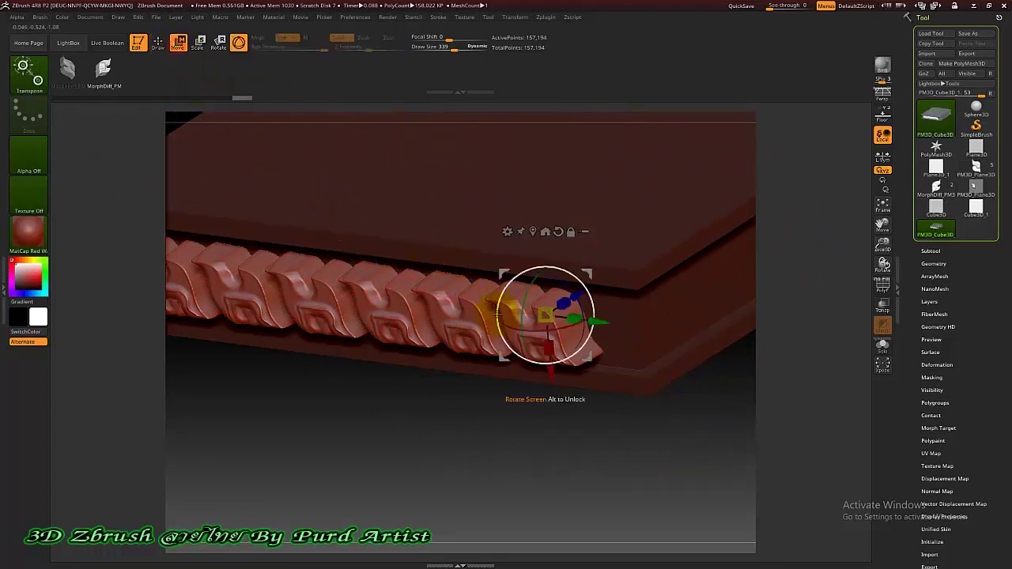
{"action": "left_click_drag", "start_coordinate": [573, 295], "coordinate": [586, 285]}
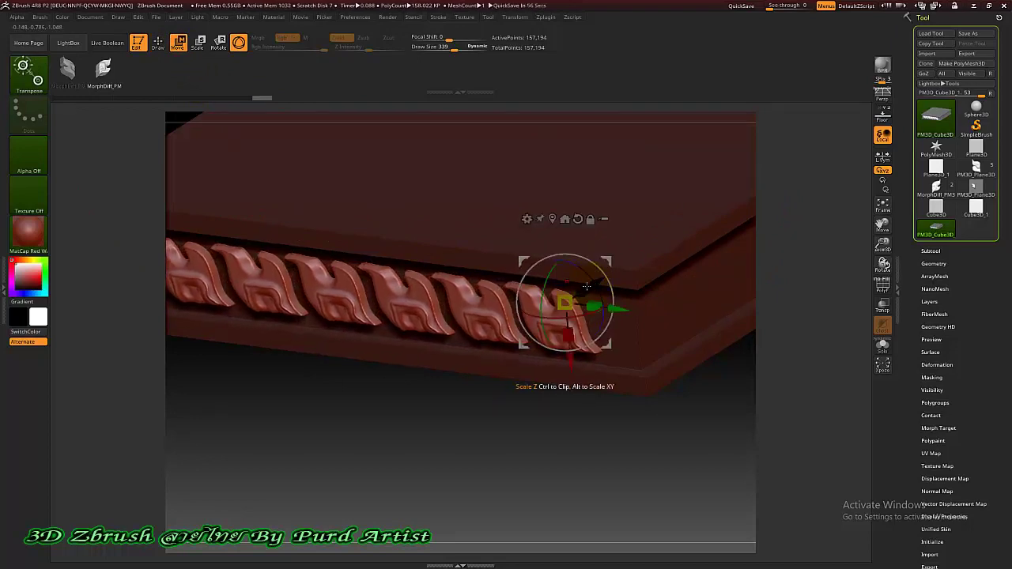
{"action": "left_click_drag", "start_coordinate": [471, 346], "coordinate": [478, 335]}
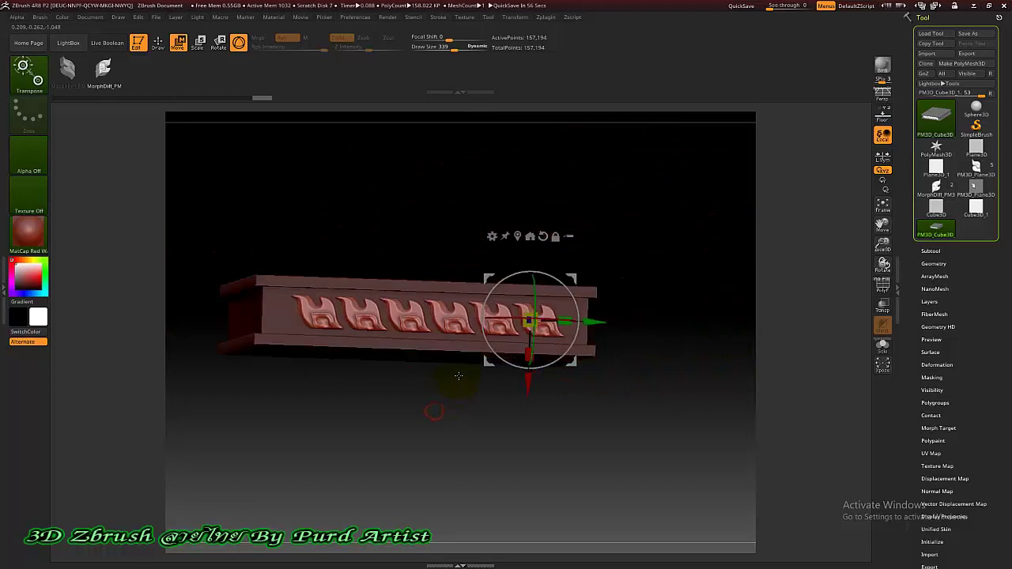
{"action": "scroll", "coordinate": [510, 293], "scroll_direction": "up", "scroll_amount": 3}
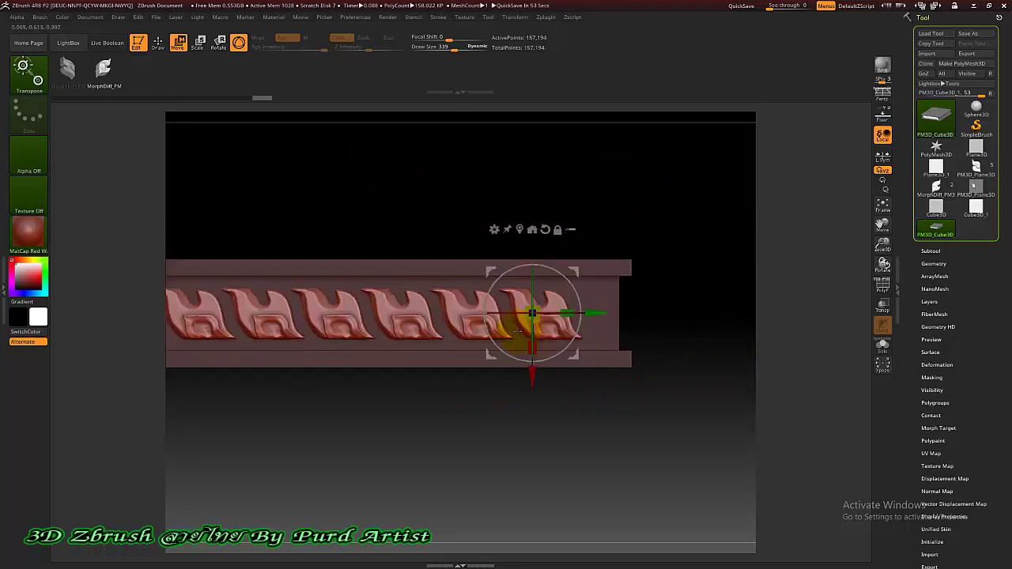
{"action": "left_click_drag", "start_coordinate": [532, 313], "coordinate": [511, 326]}
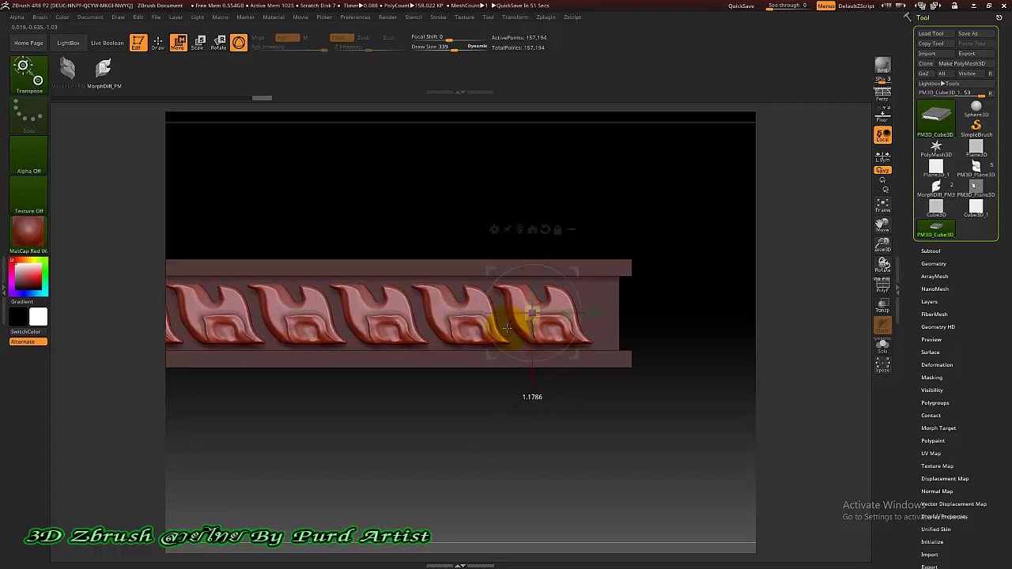
{"action": "left_click_drag", "start_coordinate": [510, 326], "coordinate": [509, 327]}
- Move the row right and down onto the face between the flanges, trim its size, and return to Draw mode
{"action": "left_click_drag", "start_coordinate": [597, 313], "coordinate": [613, 315]}
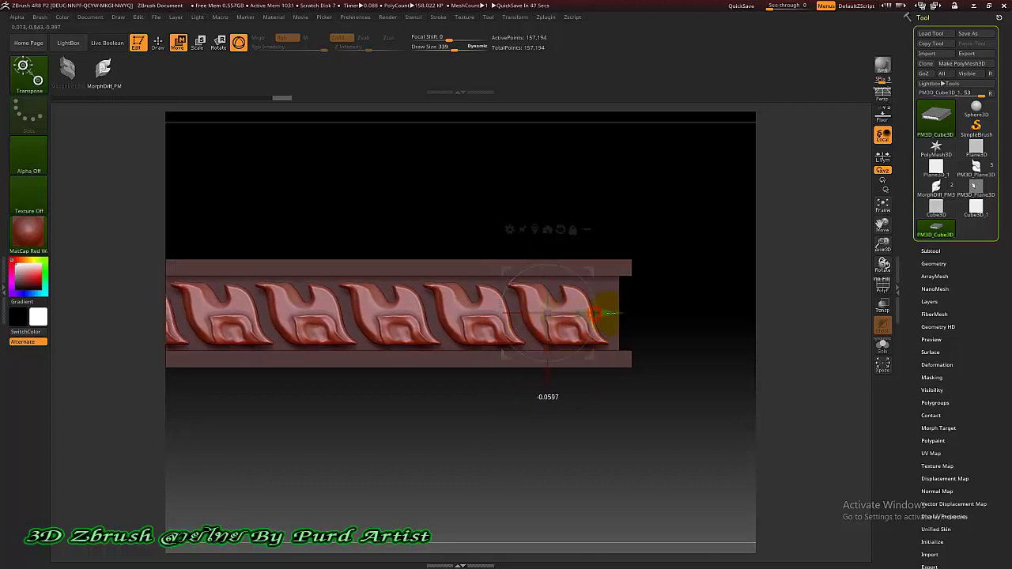
{"action": "mouse_move", "coordinate": [620, 430]}
{"action": "left_mouse_down"}
{"action": "mouse_move", "coordinate": [660, 343]}
{"action": "mouse_move", "coordinate": [706, 325]}
{"action": "left_mouse_up"}
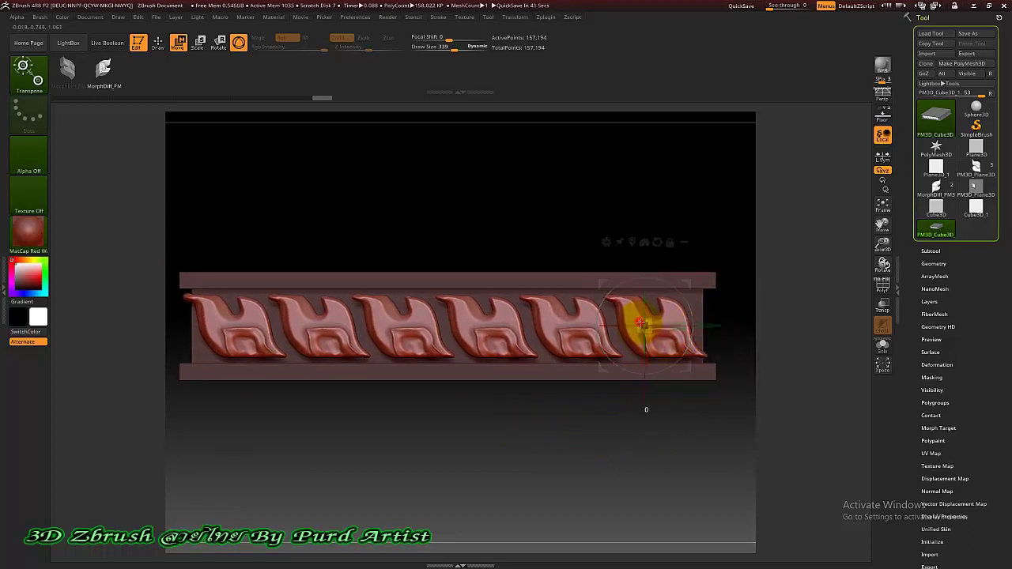
{"action": "left_click_drag", "start_coordinate": [644, 324], "coordinate": [641, 324]}
{"action": "mouse_move", "coordinate": [501, 213]}
{"action": "left_mouse_down", "text": "shift"}
{"action": "mouse_move", "coordinate": [475, 230]}
{"action": "mouse_move", "coordinate": [406, 185]}
{"action": "left_mouse_up", "text": "shift"}
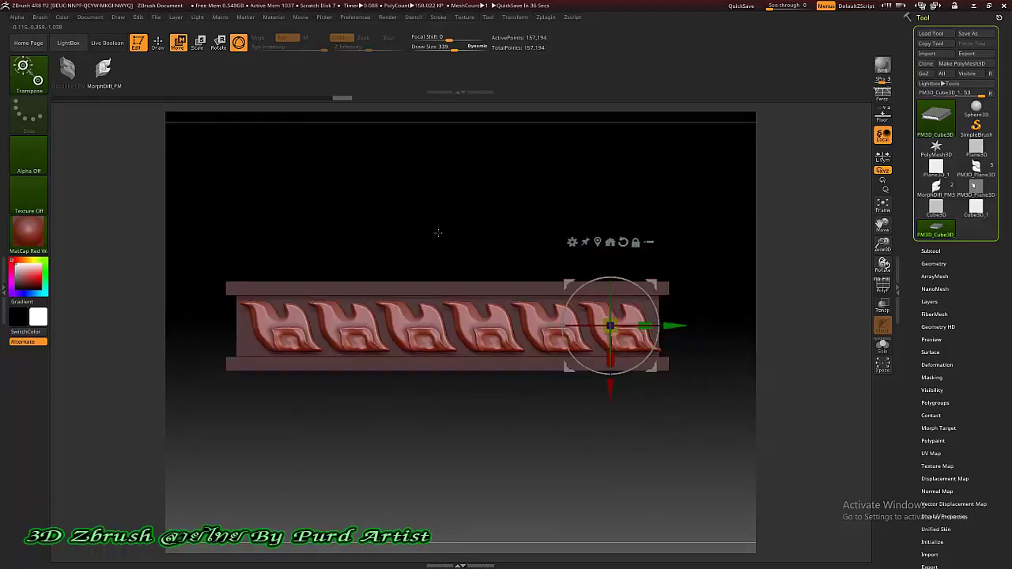
{"action": "left_click", "coordinate": [158, 42]}
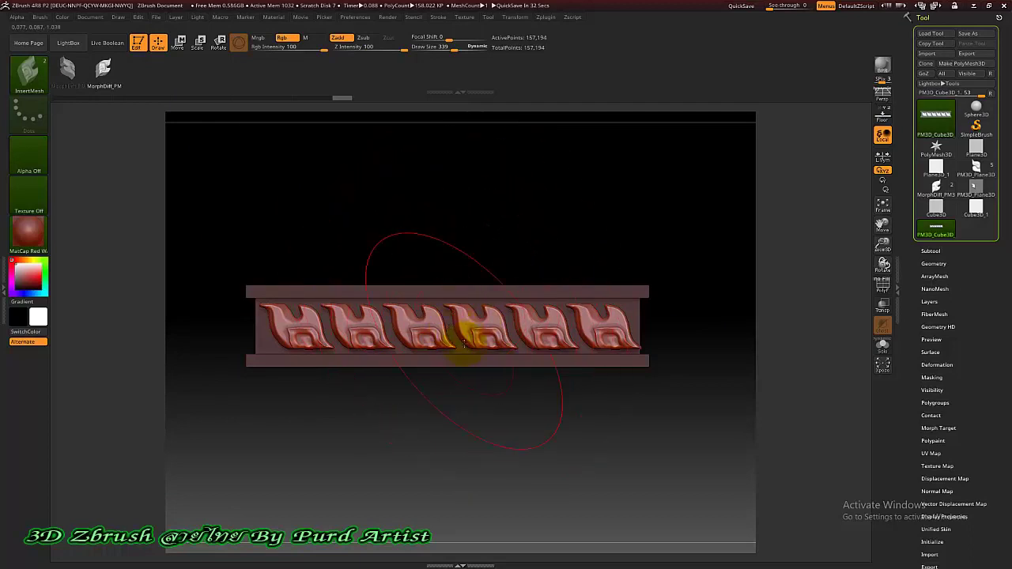
- Show the subtool list with the single PM3D_Cube3D_1 mesh and rotate the beam to a side view
{"action": "left_click", "coordinate": [927, 250]}
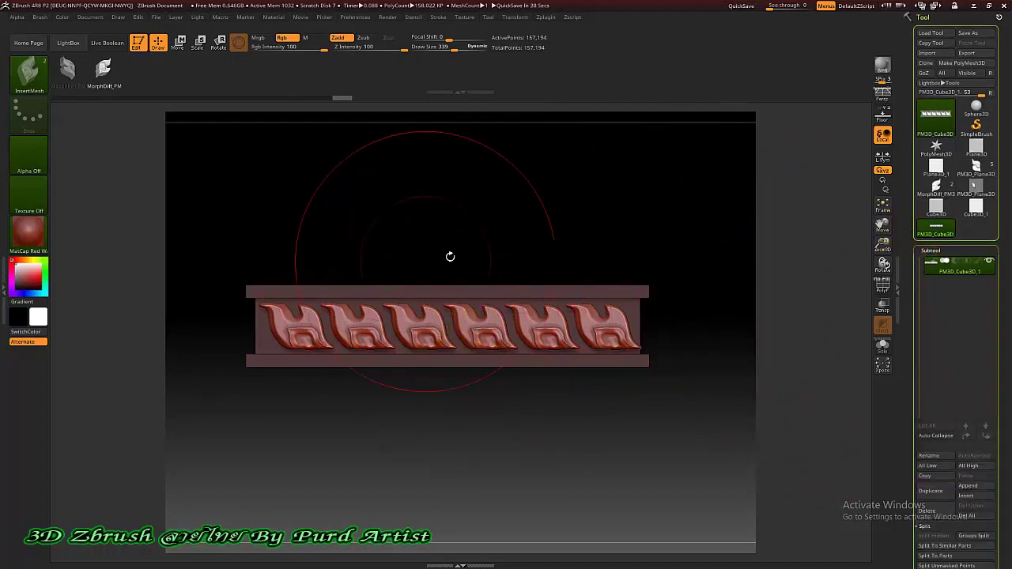
{"action": "left_click_drag", "start_coordinate": [450, 255], "coordinate": [481, 242]}
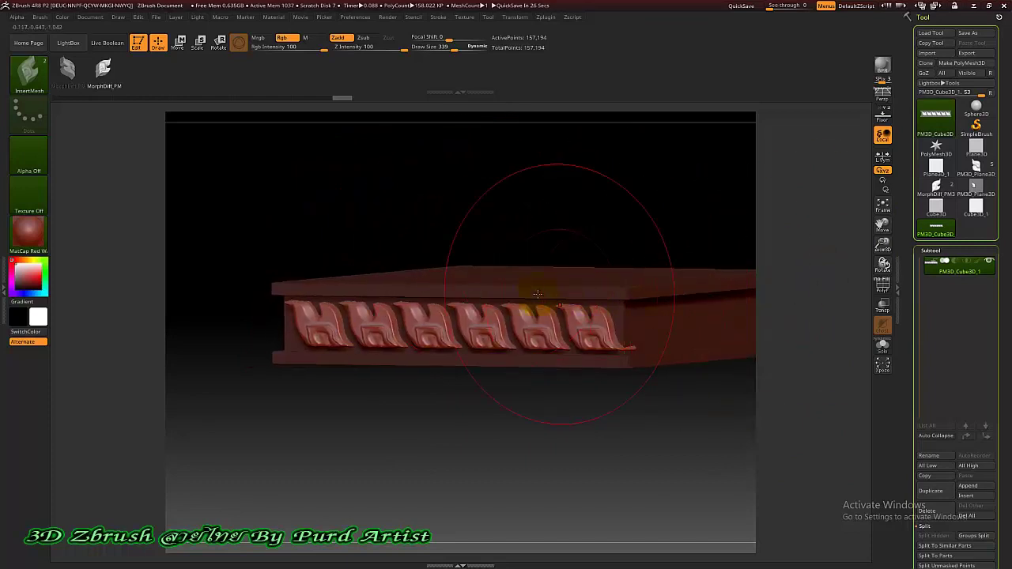
{"action": "left_click_drag", "start_coordinate": [542, 230], "coordinate": [291, 230]}
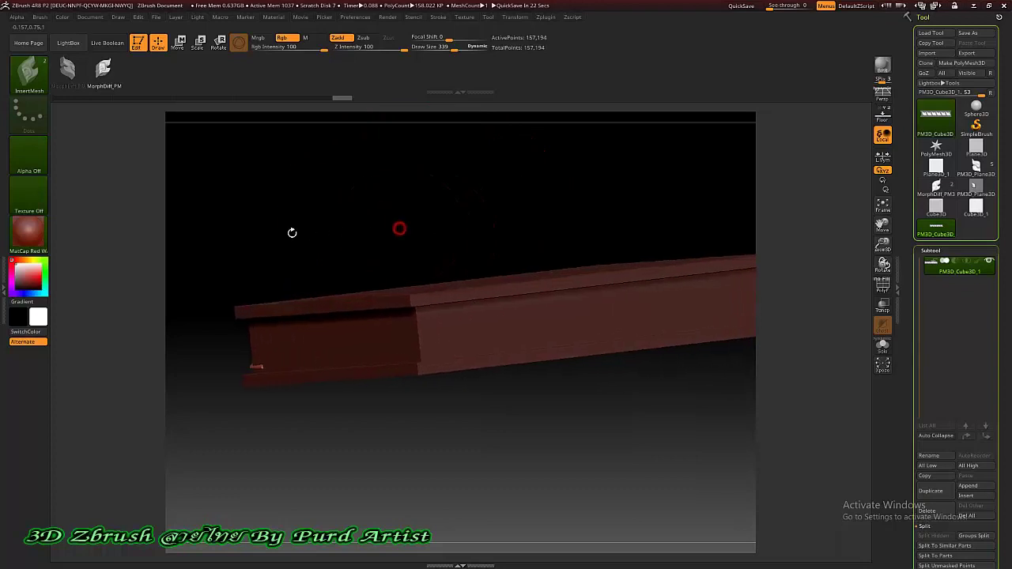
{"action": "mouse_move", "coordinate": [372, 230]}
{"action": "left_mouse_down"}
{"action": "mouse_move", "coordinate": [417, 230]}
{"action": "mouse_move", "coordinate": [406, 233]}
{"action": "left_mouse_up"}
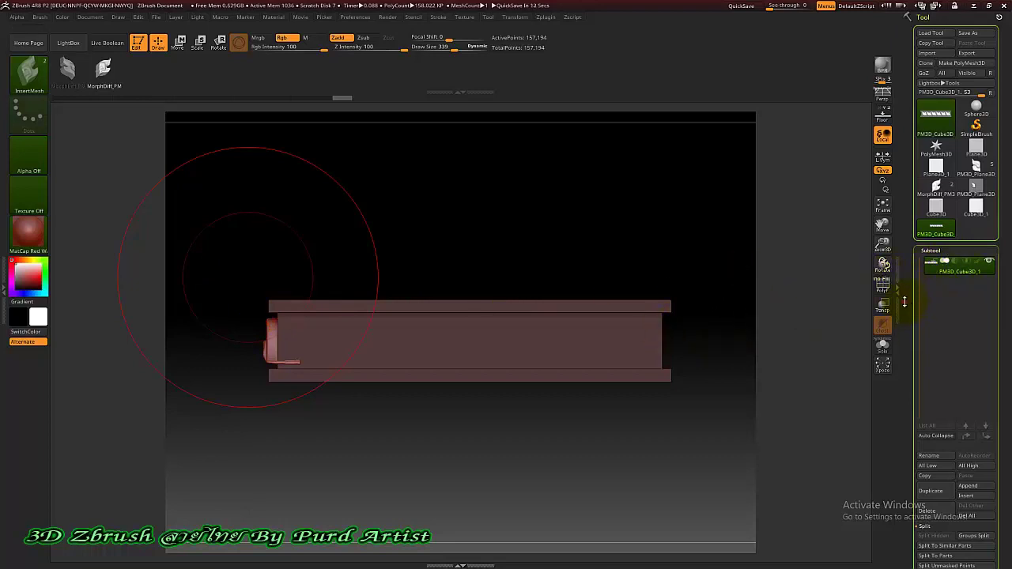
- Duplicate the beam into a second subtool, PM3D_Cube3D_2, and bring up the Deformation options
{"action": "scroll", "coordinate": [904, 300], "scroll_direction": "down", "scroll_amount": 2}
{"action": "scroll", "coordinate": [904, 237], "scroll_direction": "down", "scroll_amount": 2}
{"action": "left_click", "coordinate": [931, 361]}
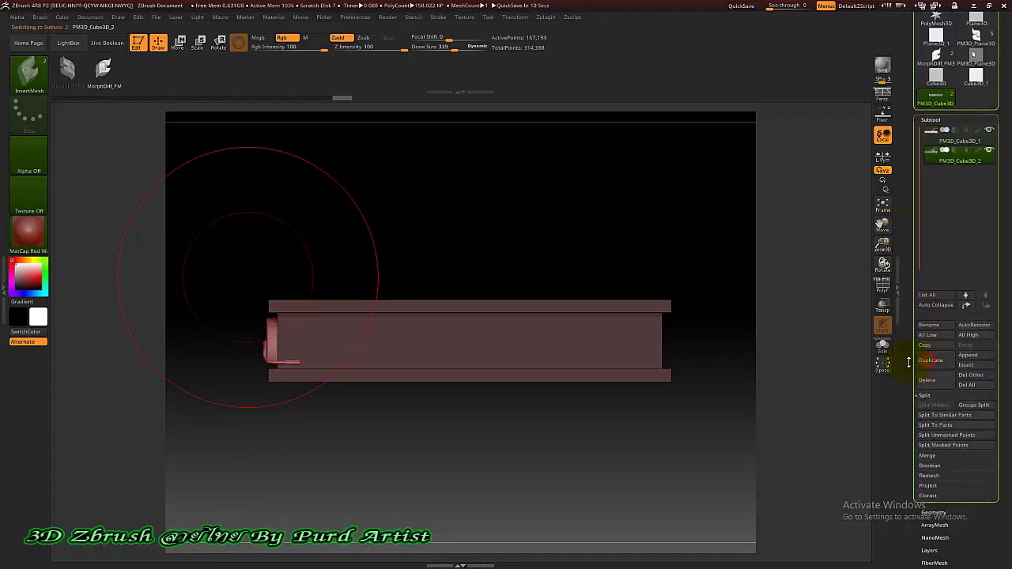
{"action": "scroll", "coordinate": [905, 316], "scroll_direction": "down", "scroll_amount": 3}
{"action": "scroll", "coordinate": [902, 279], "scroll_direction": "down", "scroll_amount": 3}
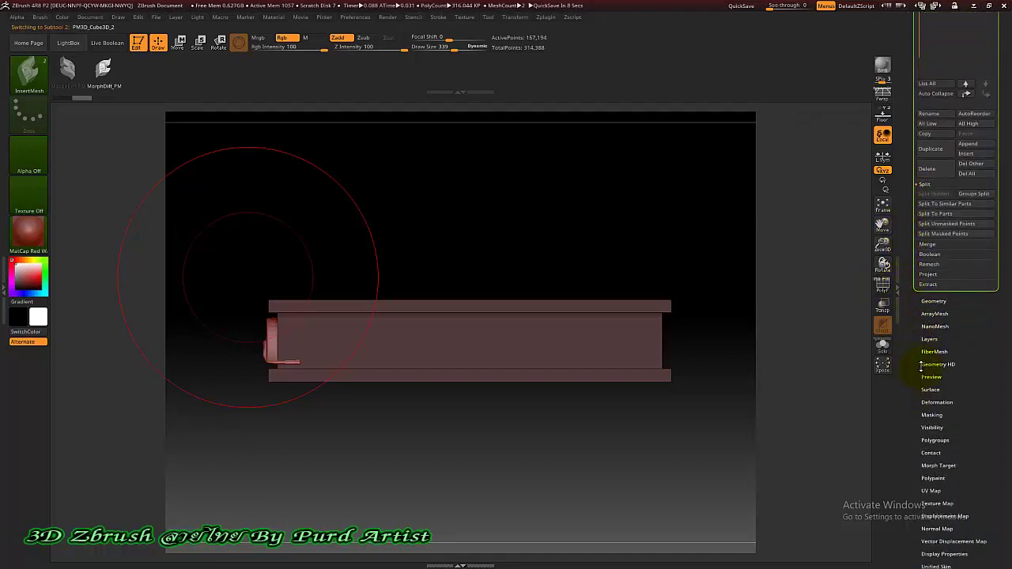
{"action": "scroll", "coordinate": [901, 317], "scroll_direction": "up", "scroll_amount": 5}
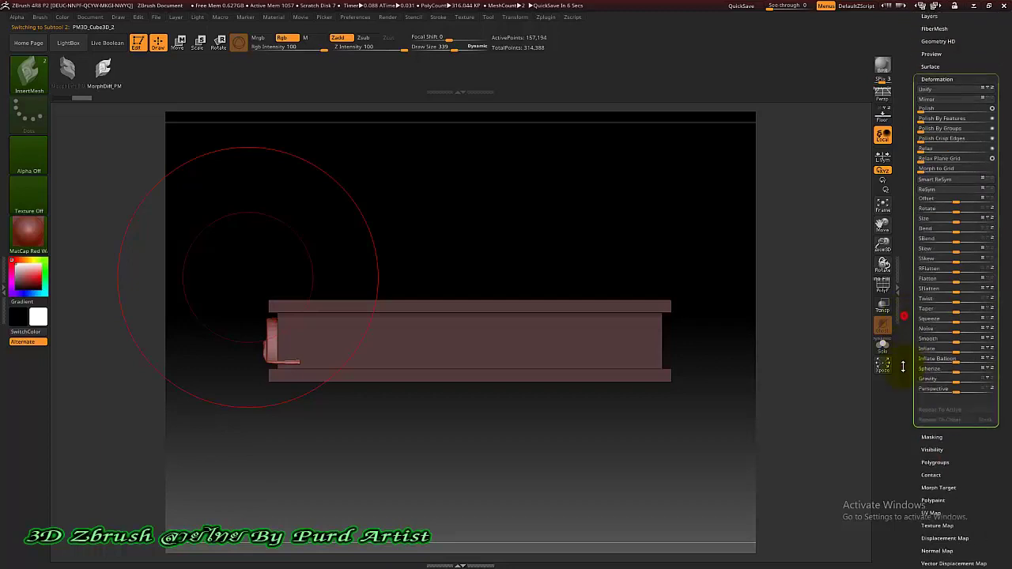